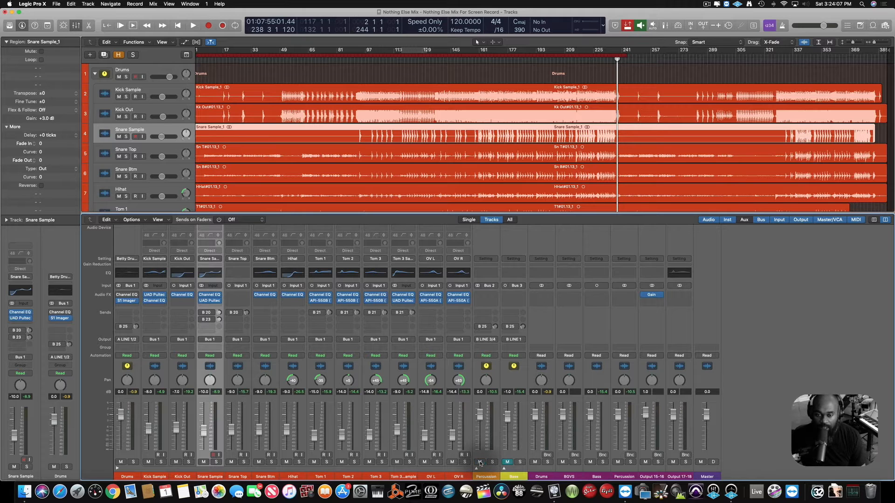
Expand the Percussion track stack to show its individual tracks and channels.
scroll(534, 107, down, 5)
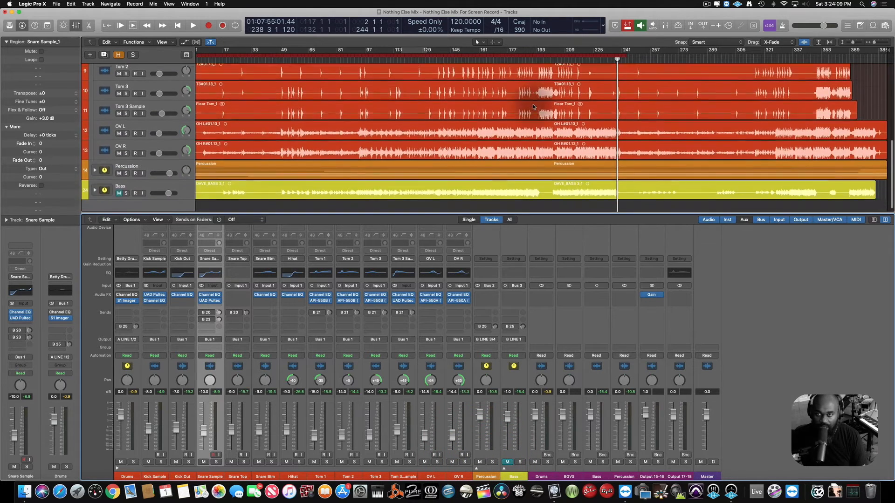
scroll(534, 106, up, 2)
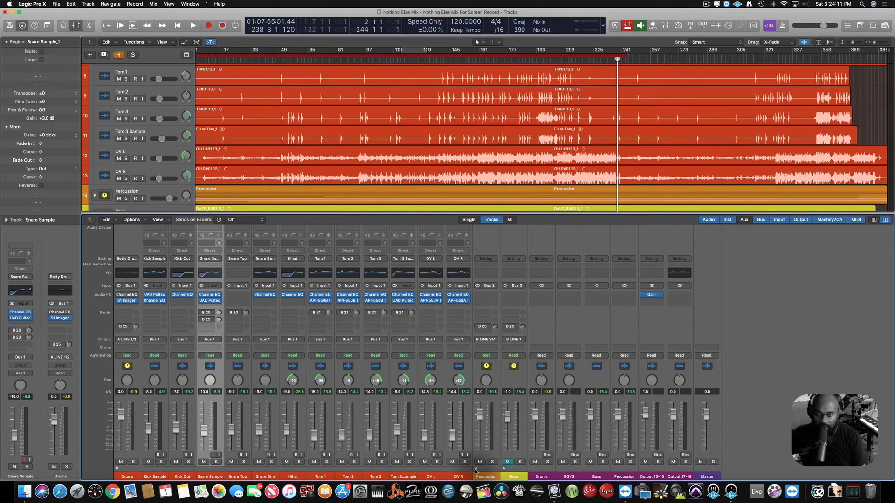
click(475, 471)
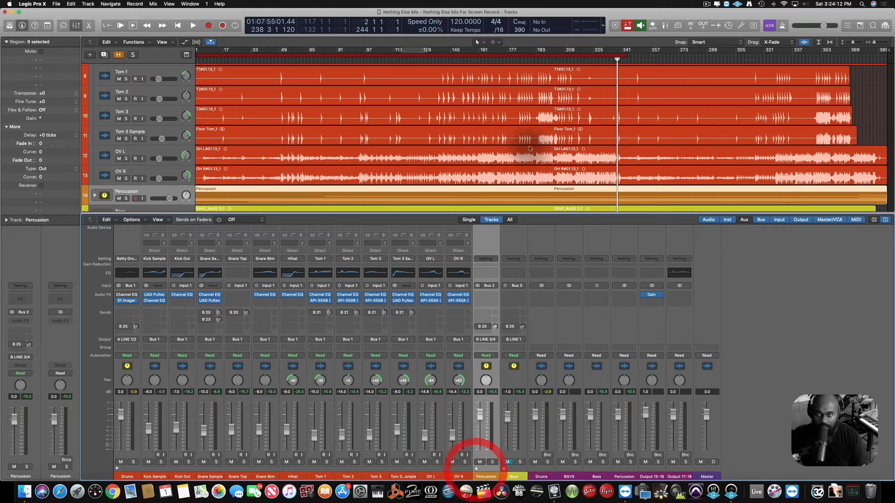
click(476, 469)
scroll(555, 188, down, 6)
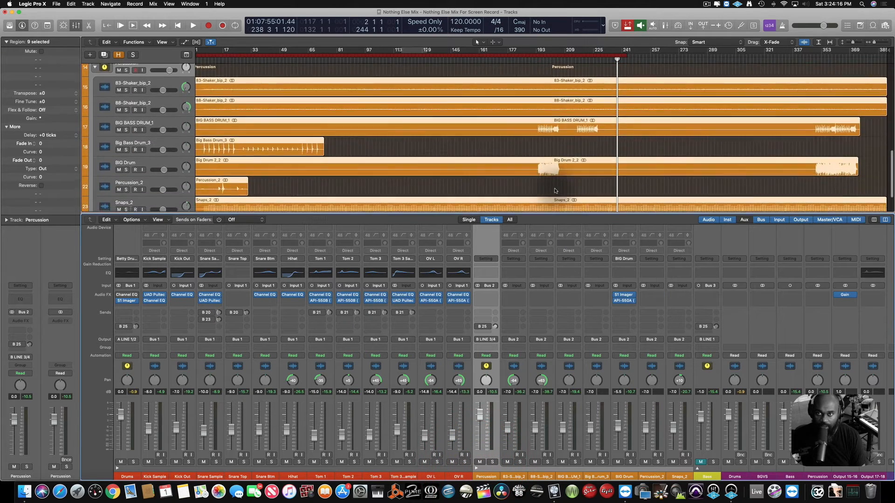
Solo the BIG BASS DRUM_1 and BIG Drum tracks and audition them from bar 197.
click(543, 57)
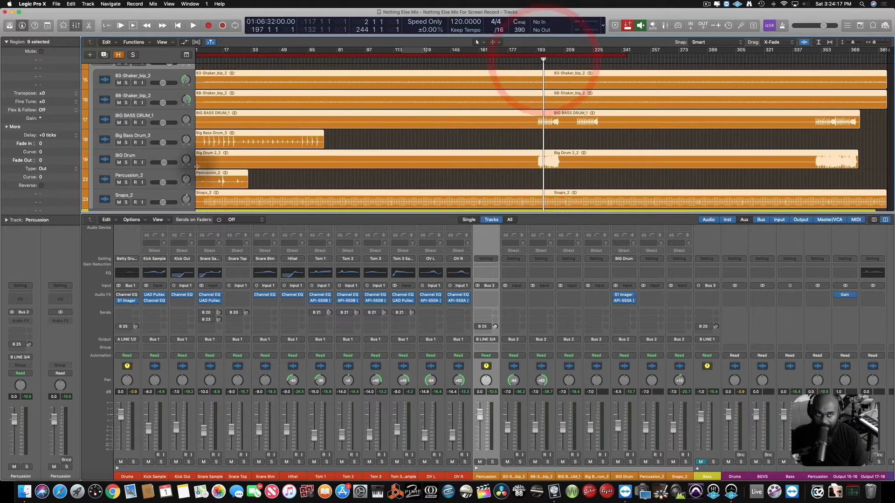
click(126, 123)
click(126, 163)
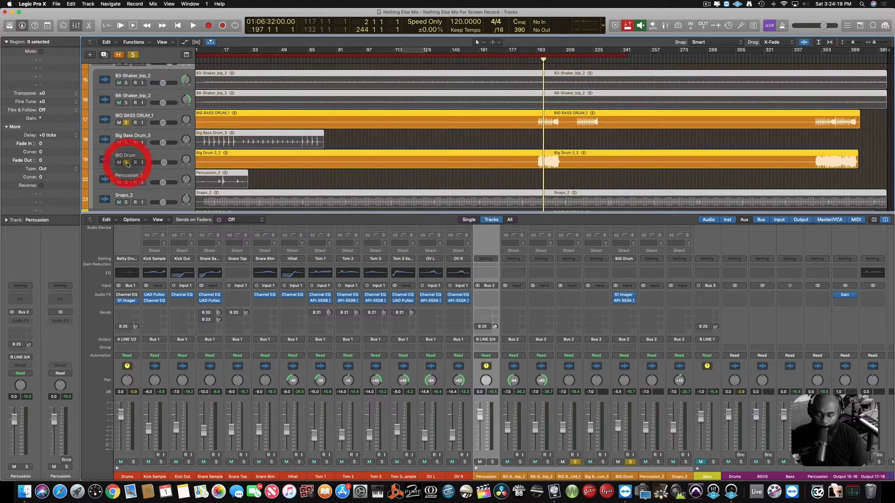
key(space)
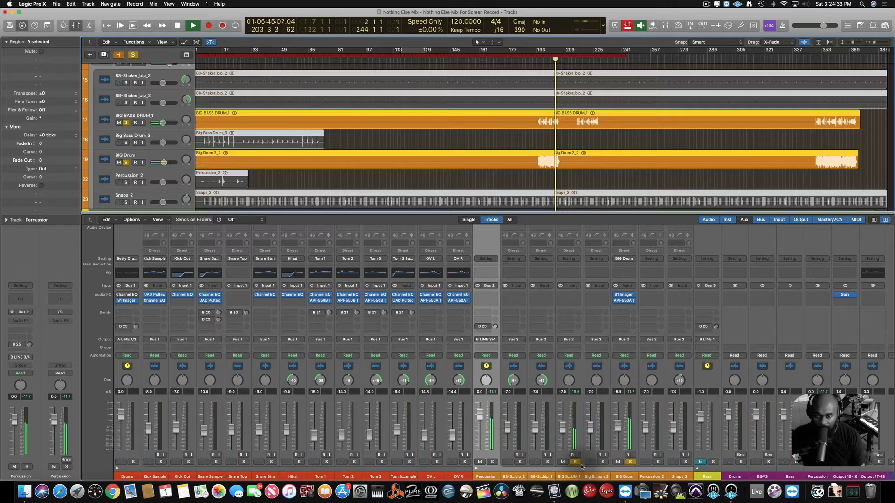
key(space)
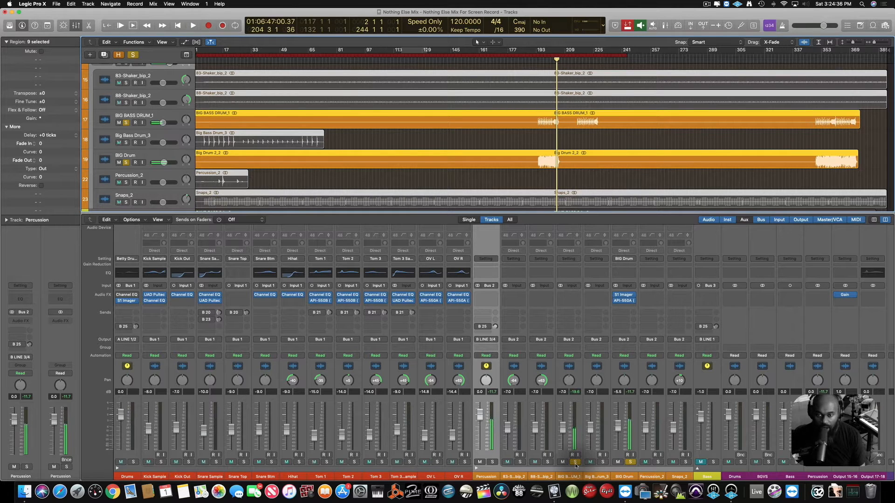
Clear the solos on the two big drum channels, and solo and select the Snare Sample channel.
click(576, 463)
click(630, 462)
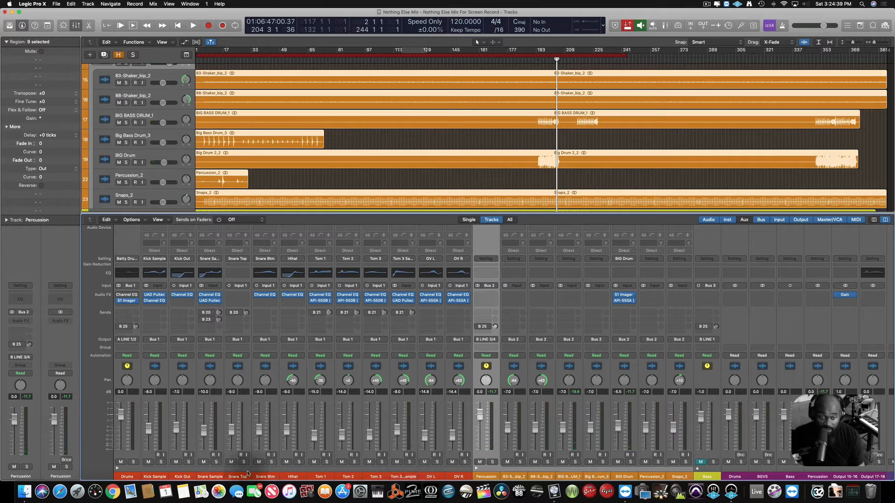
click(217, 462)
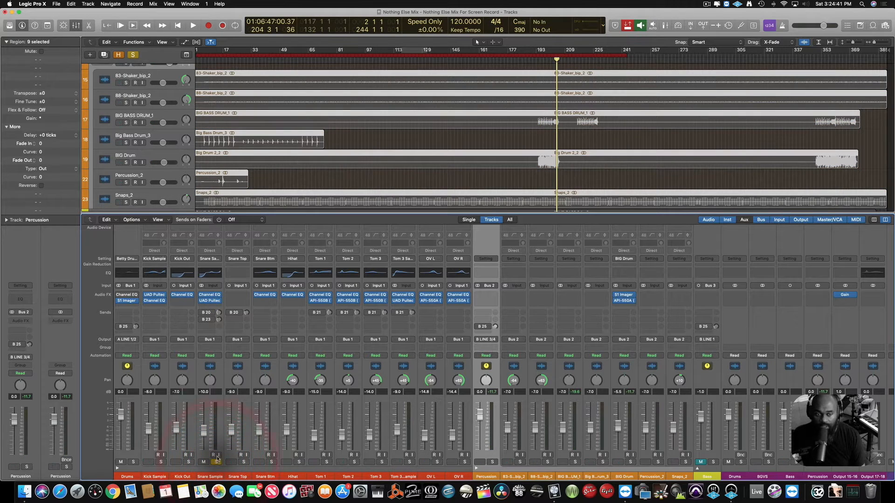
click(218, 436)
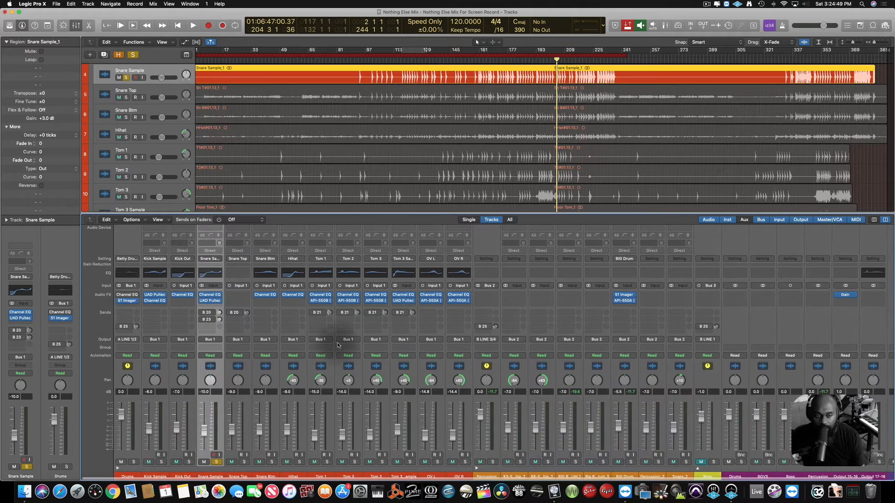
Set a cycle range from bar 193 to bar 200 and start looped playback of the soloed snare.
scroll(503, 97, up, 10)
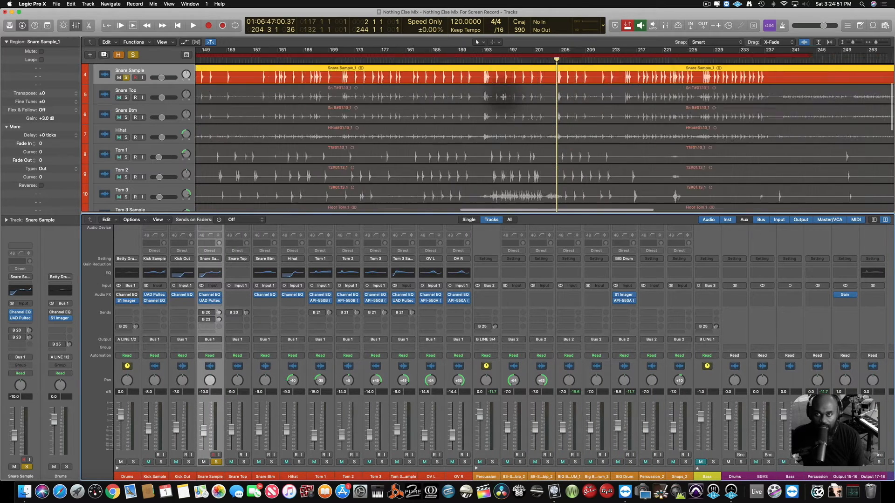
scroll(503, 97, down, 1)
key(super+Left)
key(super+Left)
scroll(502, 96, left, 4)
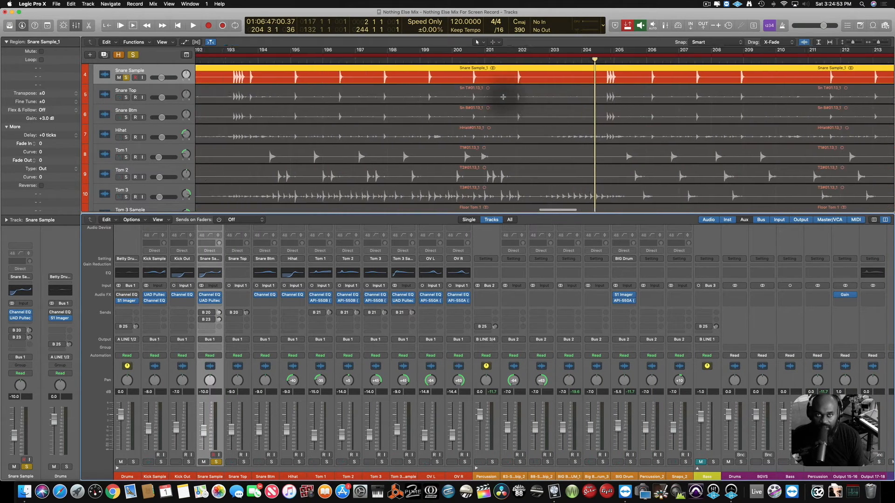
drag(315, 53, 540, 56)
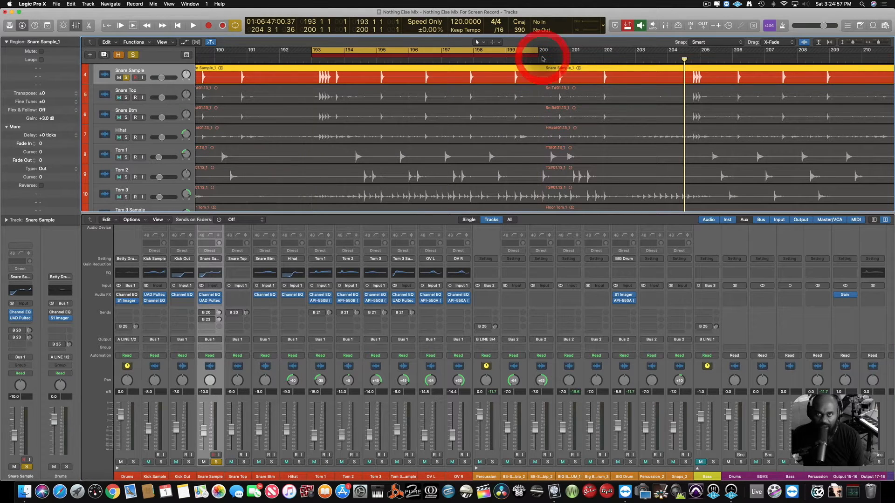
key(space)
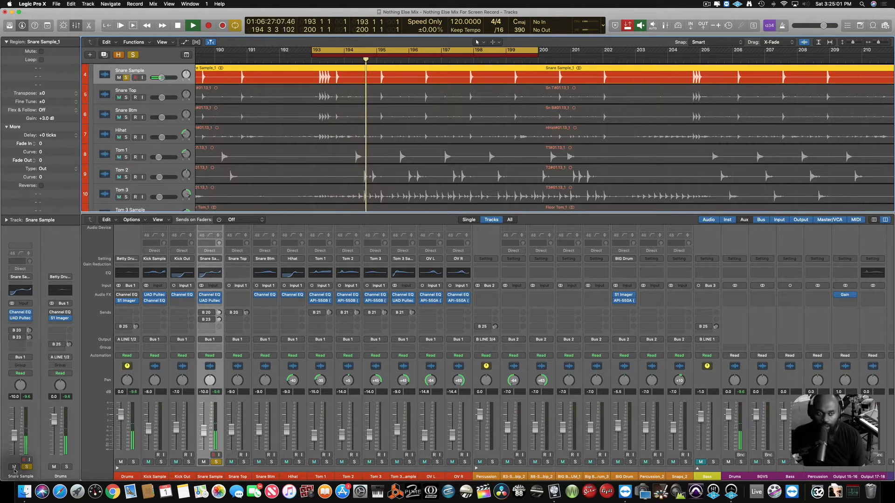
Open Abbey Road Chambers on the Snare VB return fed by Bus 20, place its window over the mixer, and browse its presets without changing the current one.
click(18, 331)
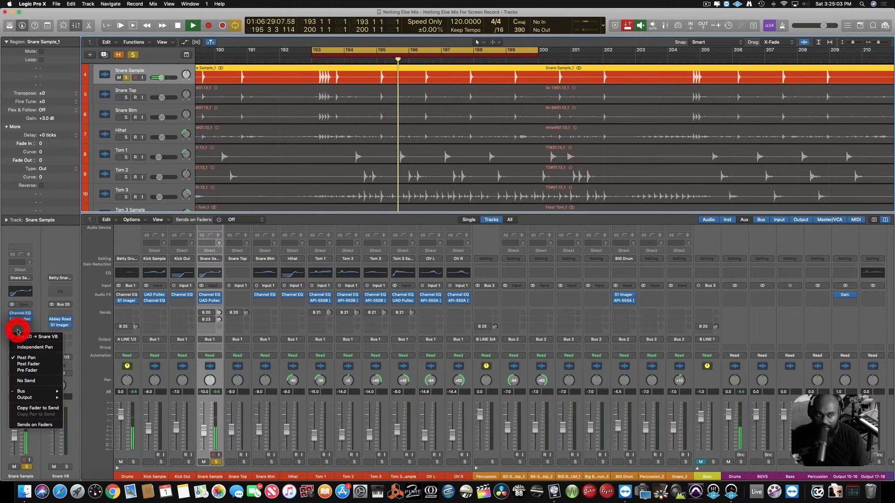
click(50, 248)
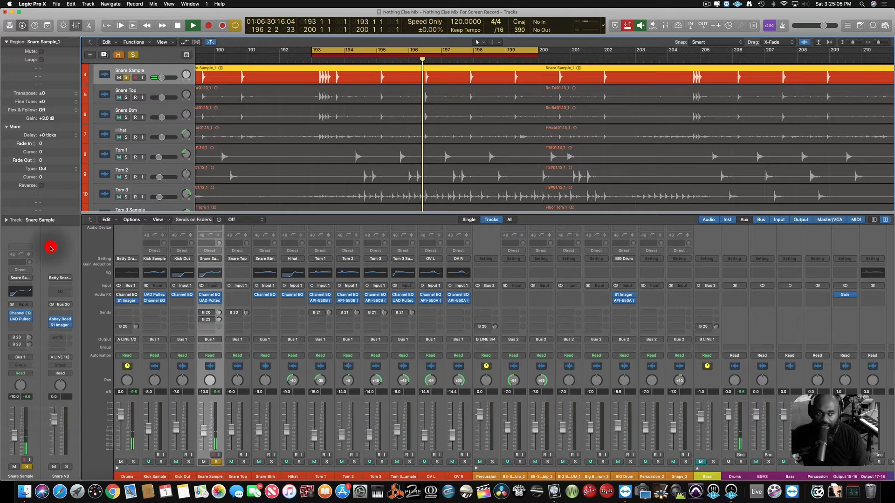
click(53, 321)
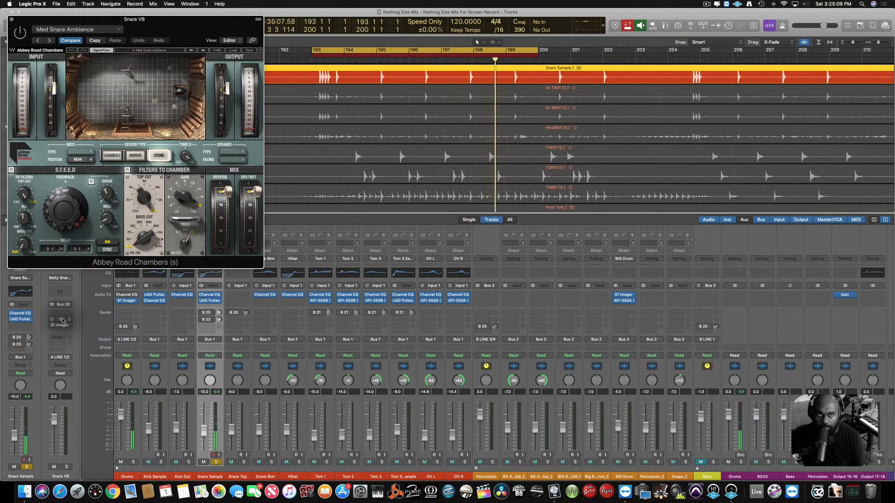
drag(186, 27, 684, 121)
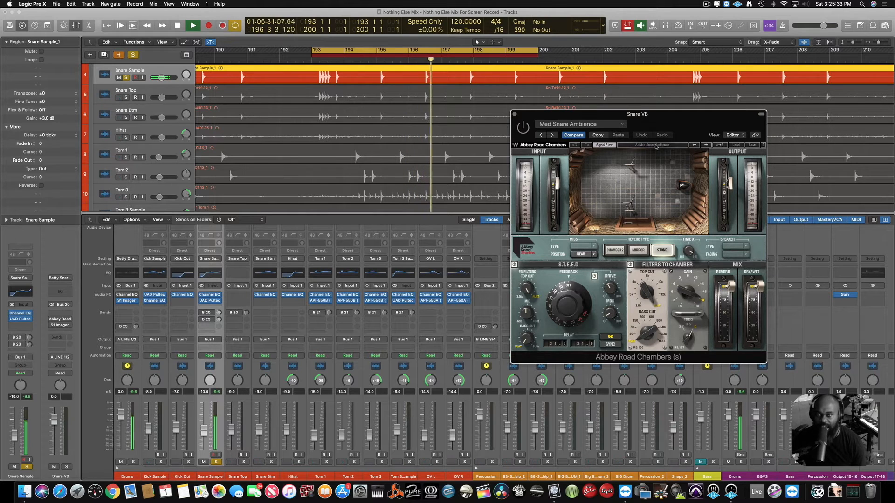
click(737, 146)
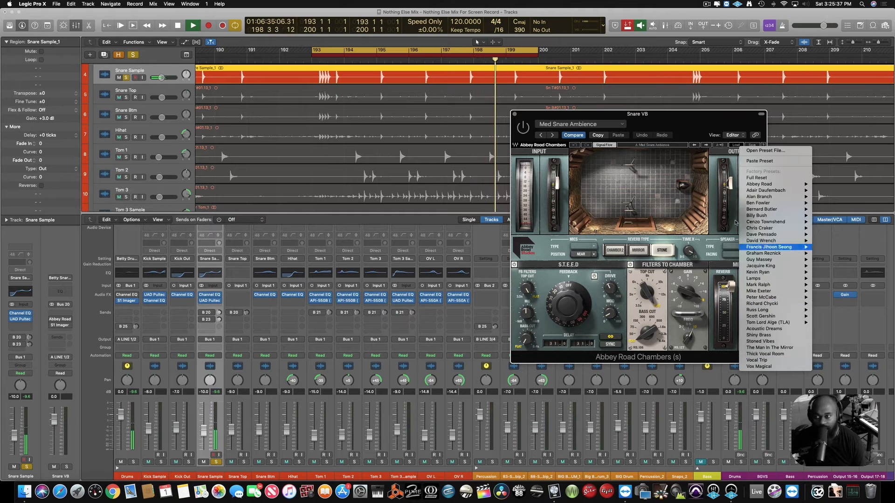
click(678, 123)
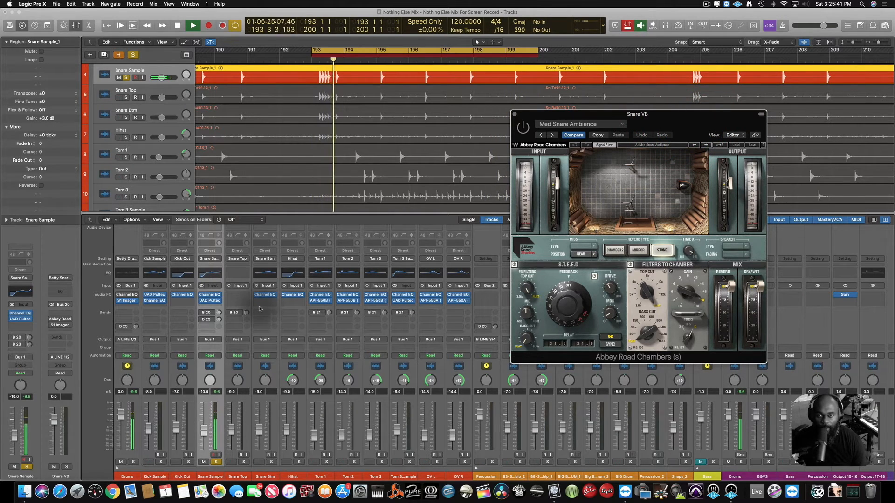
Enable Abbey Road Chambers and activate the Snare Sample's Bus 20 send, comparing the snare with the send off and on.
mouse_move(60, 321)
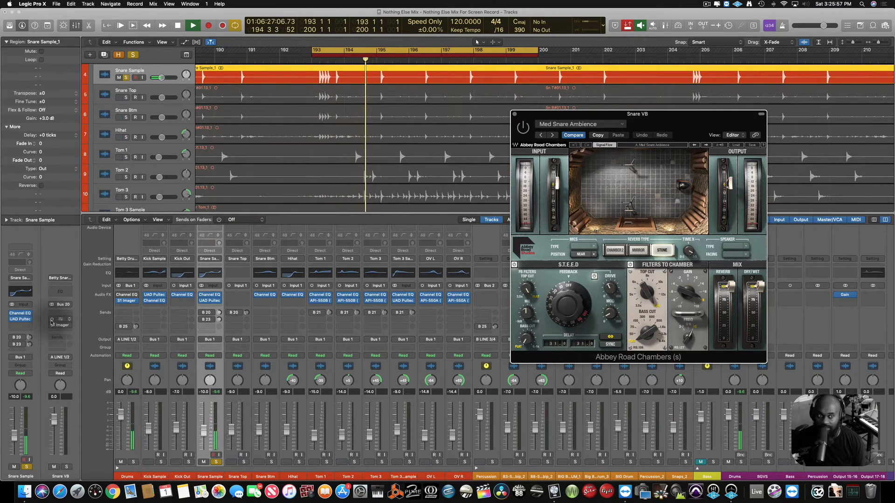
click(52, 320)
click(12, 338)
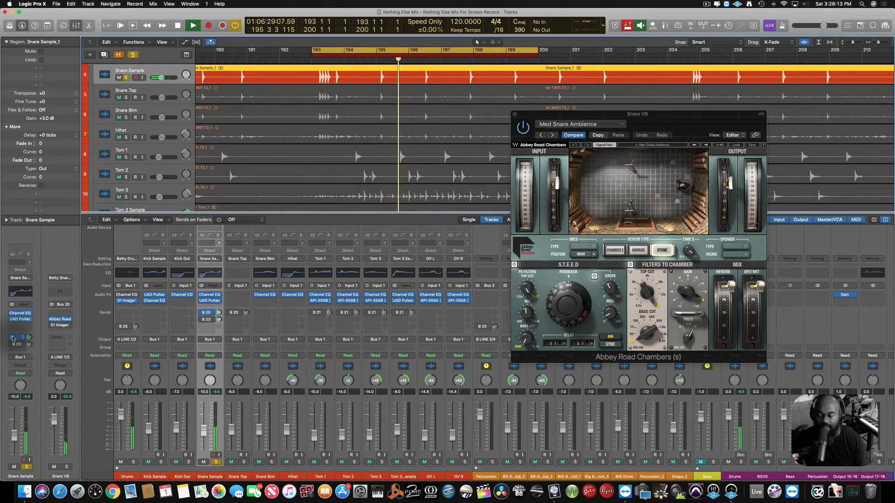
click(12, 338)
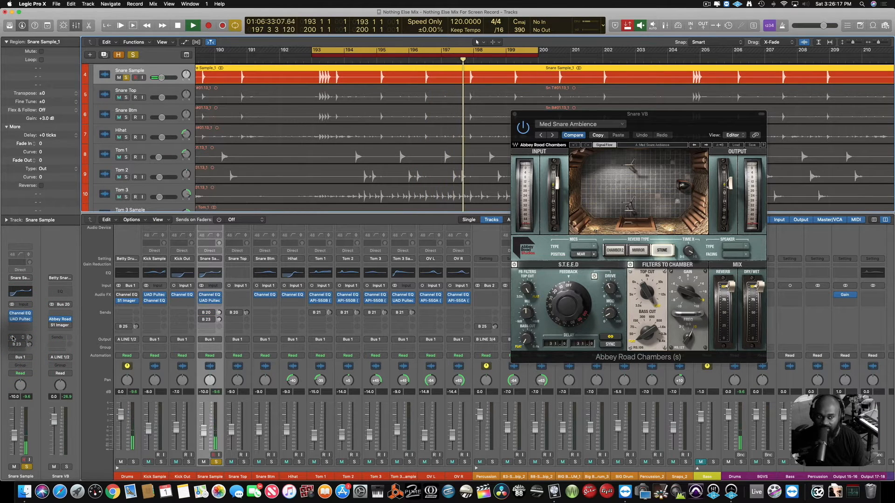
click(12, 339)
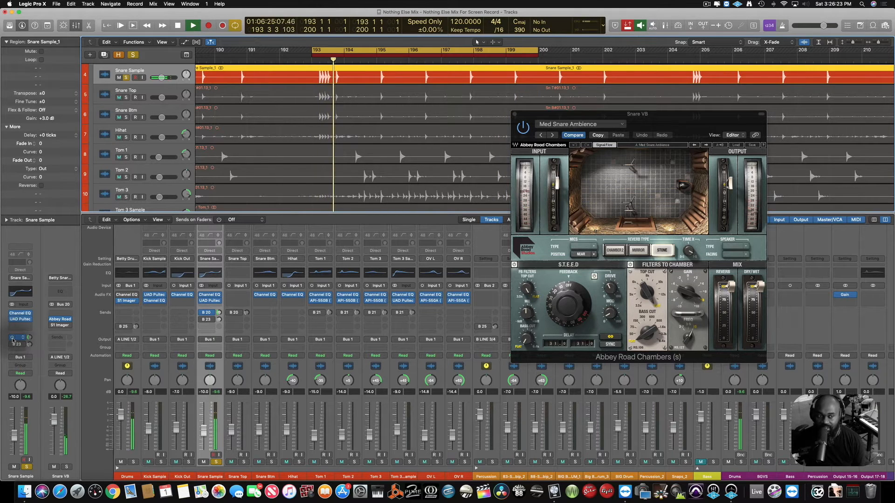
Open the Snare VB return's S1 Imager in front of the reverb window, and check the S1 Imager on the Drums channel.
click(61, 322)
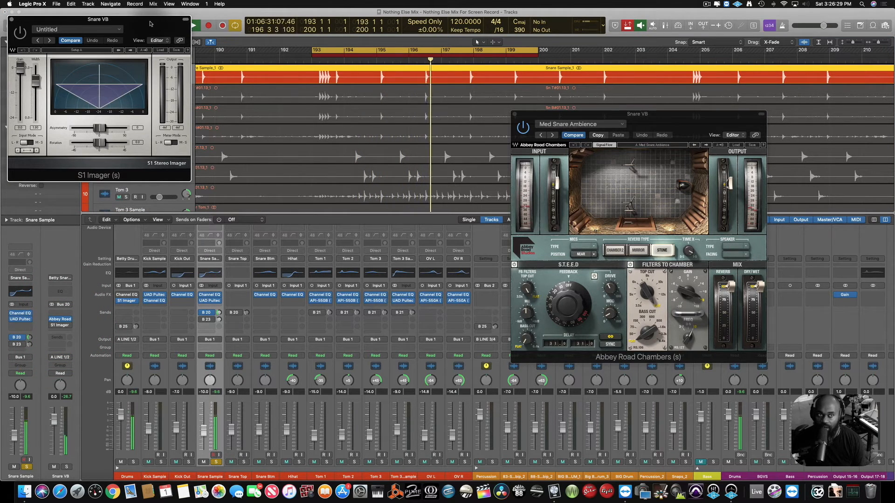
drag(150, 23, 708, 311)
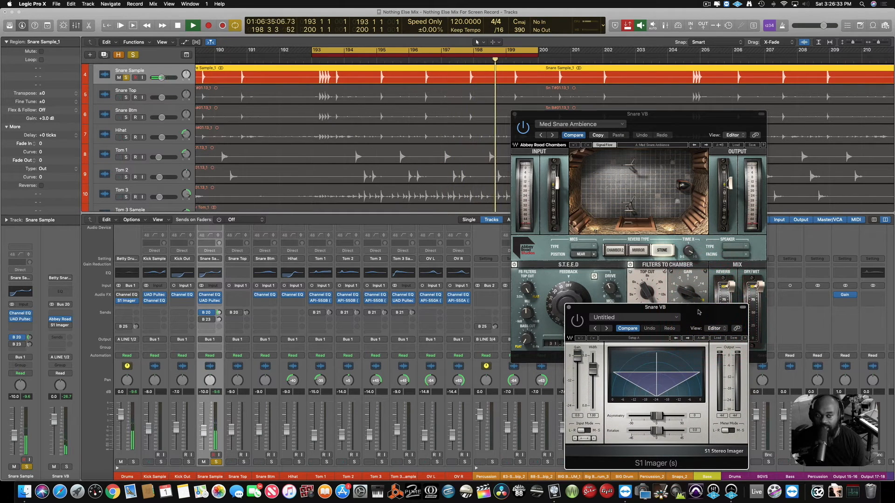
click(128, 302)
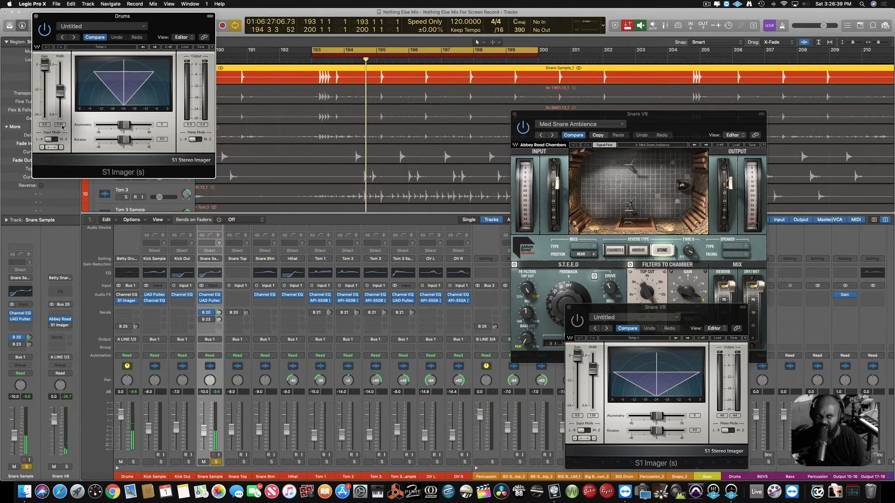
click(36, 16)
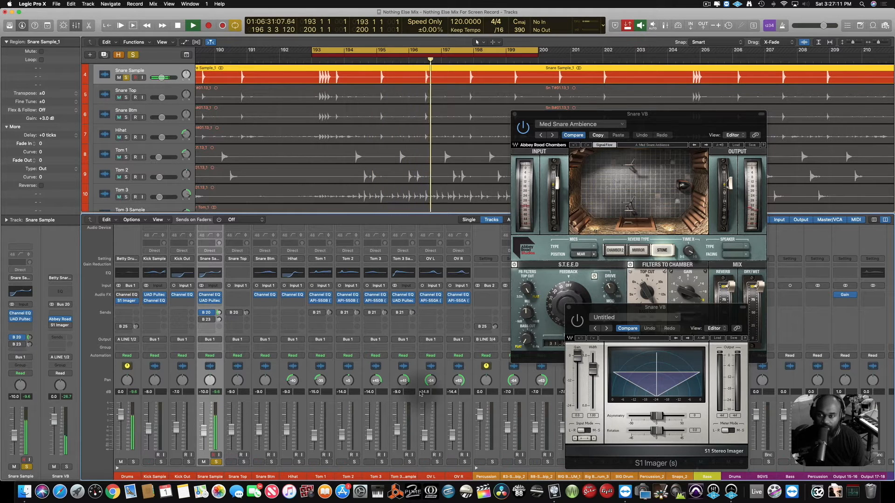
Enable the Snare VB return's S1 Imager and toggle its bypass to compare the reverb width, replaying the loop from bar 193.
click(577, 321)
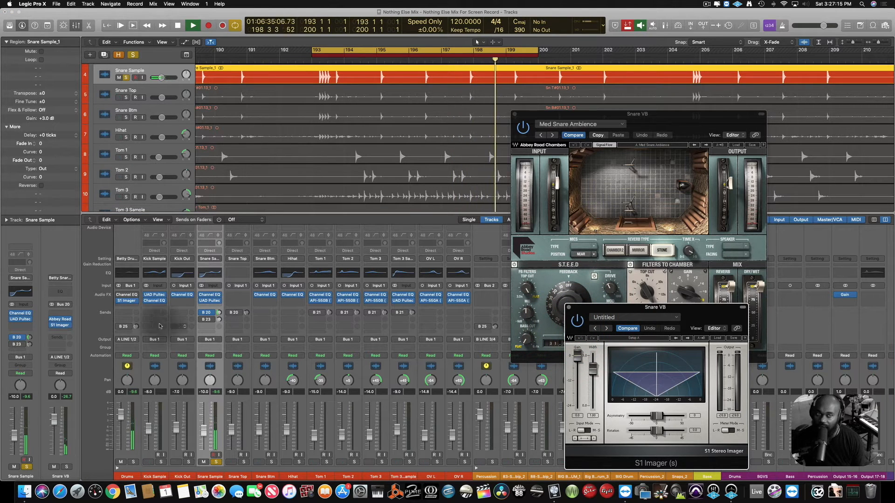
mouse_move(52, 327)
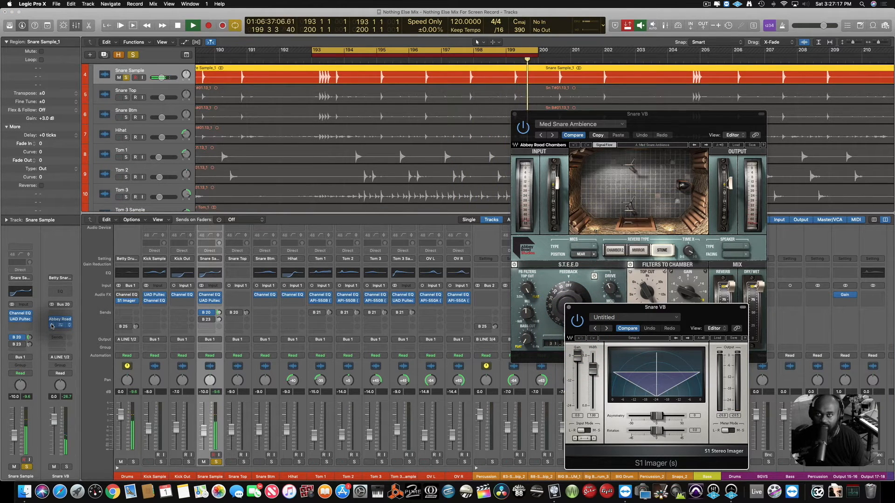
click(52, 327)
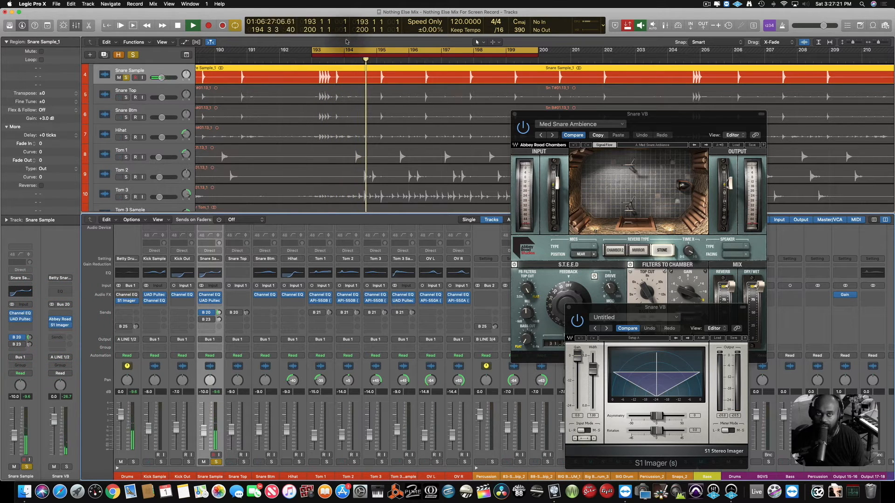
click(313, 62)
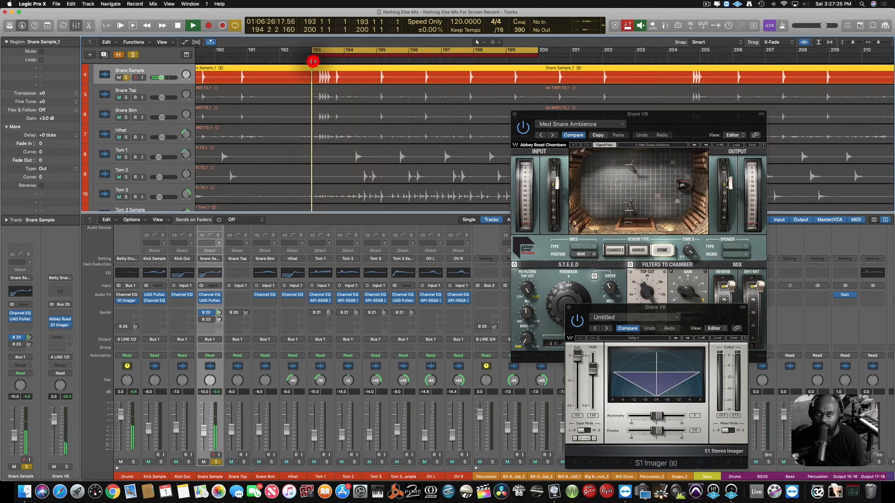
mouse_move(51, 326)
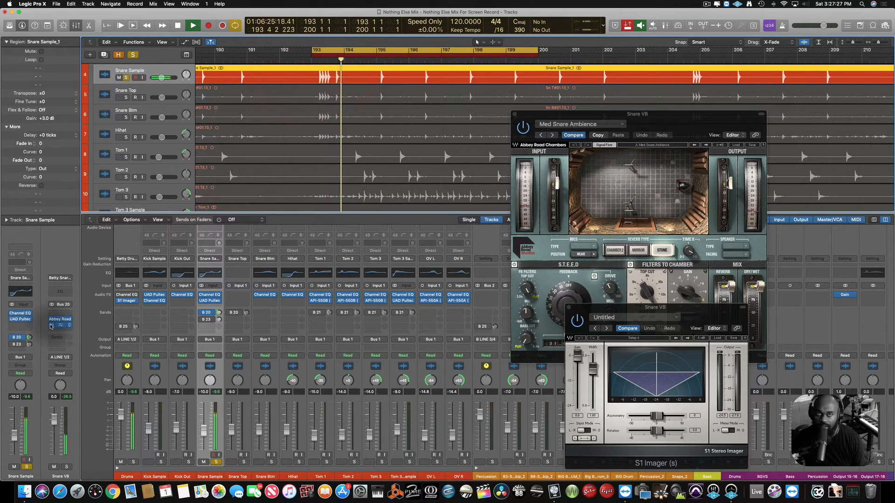
click(51, 327)
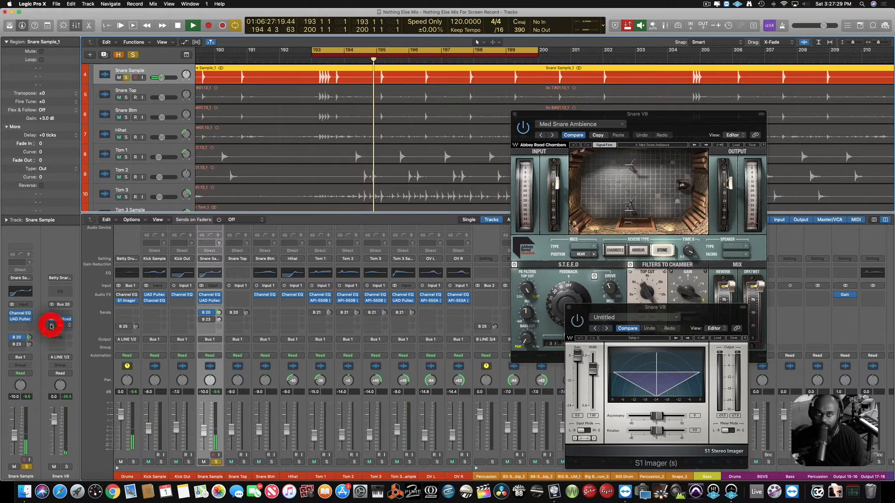
Keep toggling the Snare VB return's S1 Imager bypass during playback to hear the snare reverb with and without widening.
click(51, 326)
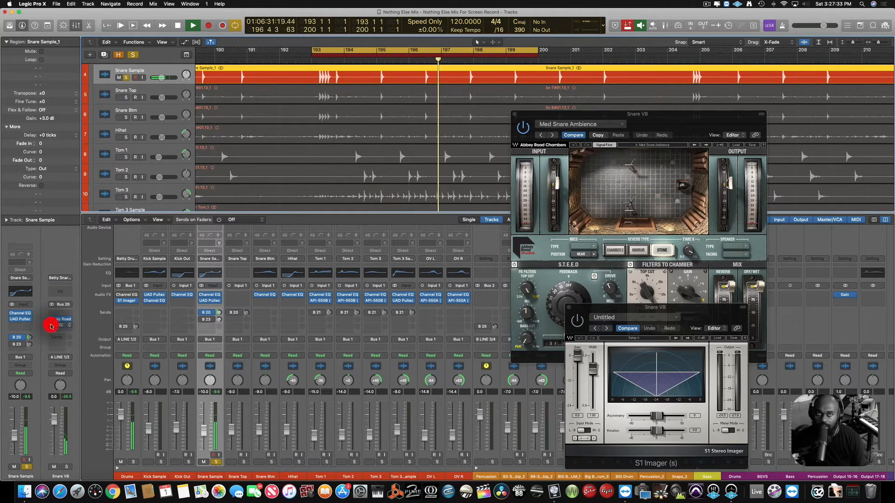
click(51, 326)
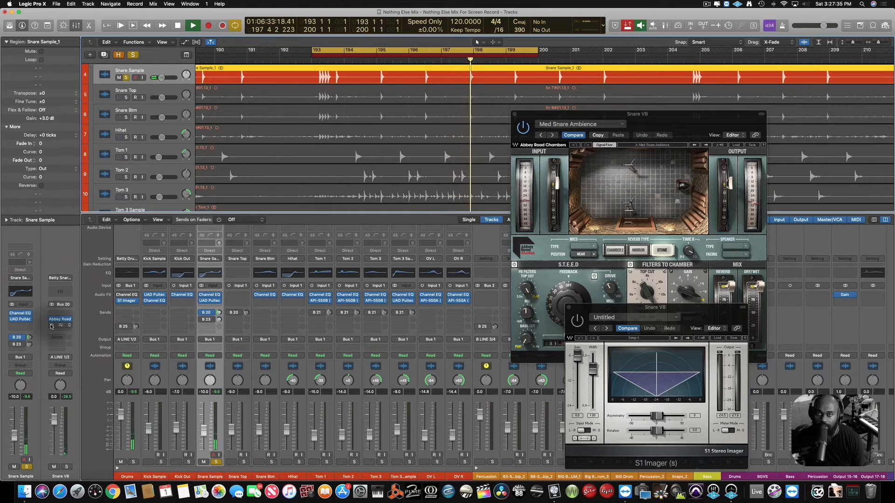
click(51, 326)
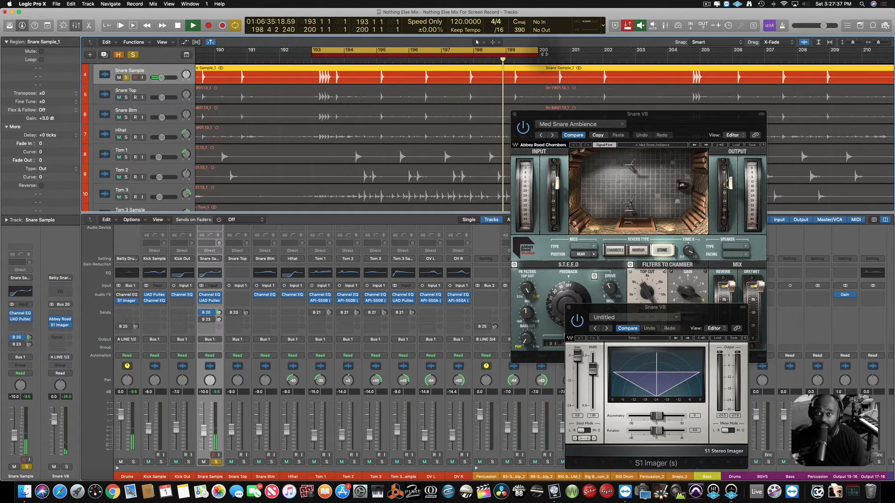
Shorten the cycle range to bar 193 only and compare the looping snare with the Snare VB return's S1 Imager off and on.
drag(544, 54, 344, 50)
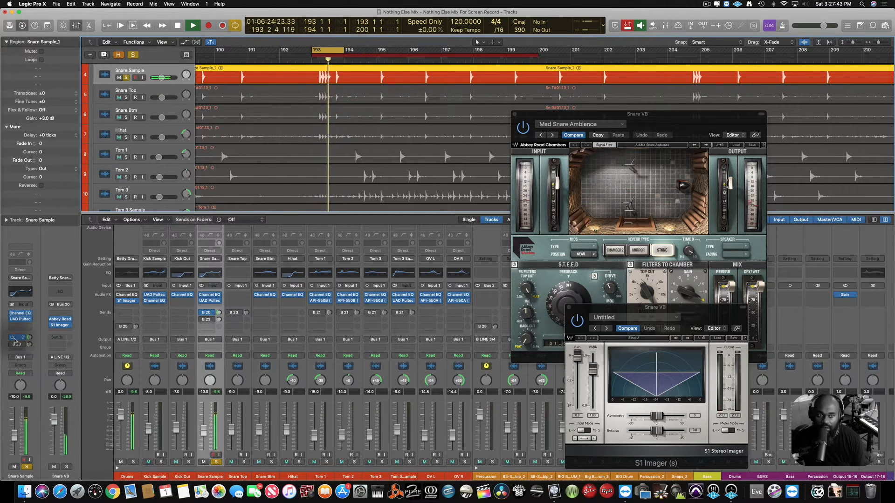
click(52, 326)
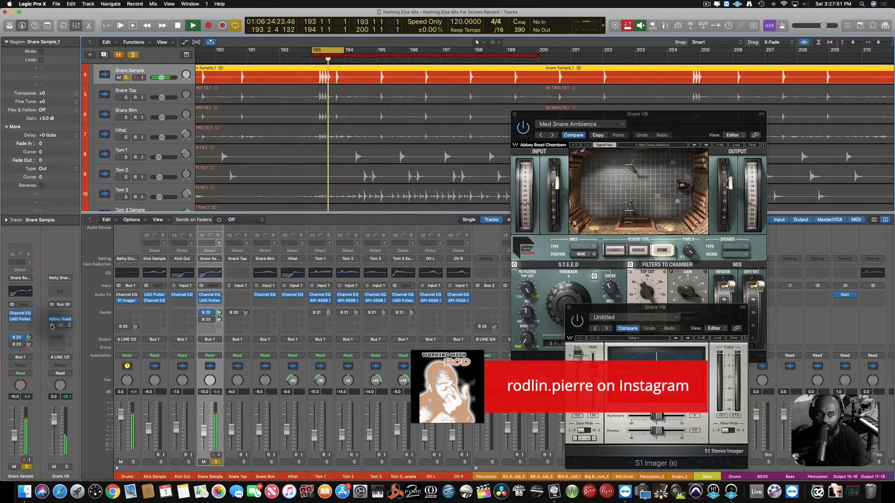
click(52, 326)
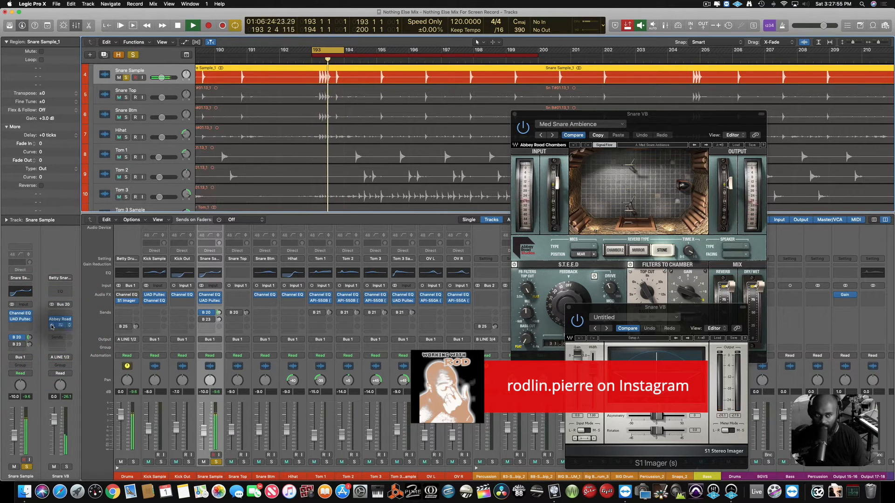
click(52, 326)
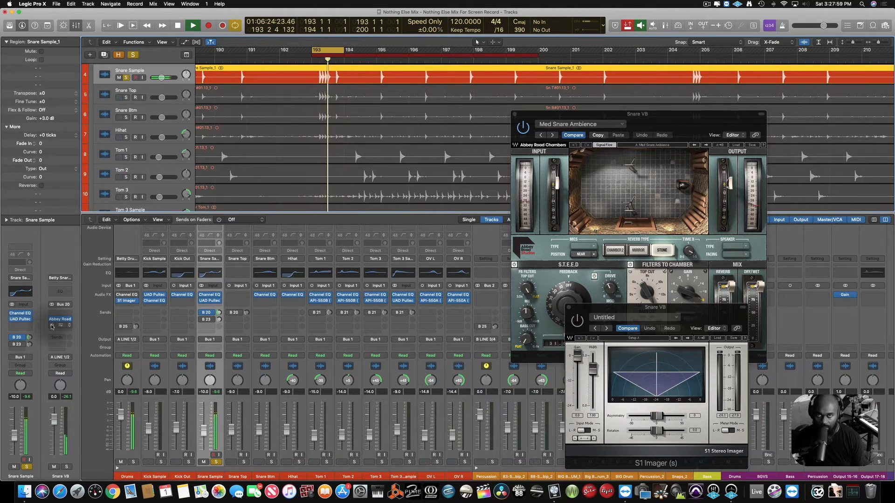
click(52, 326)
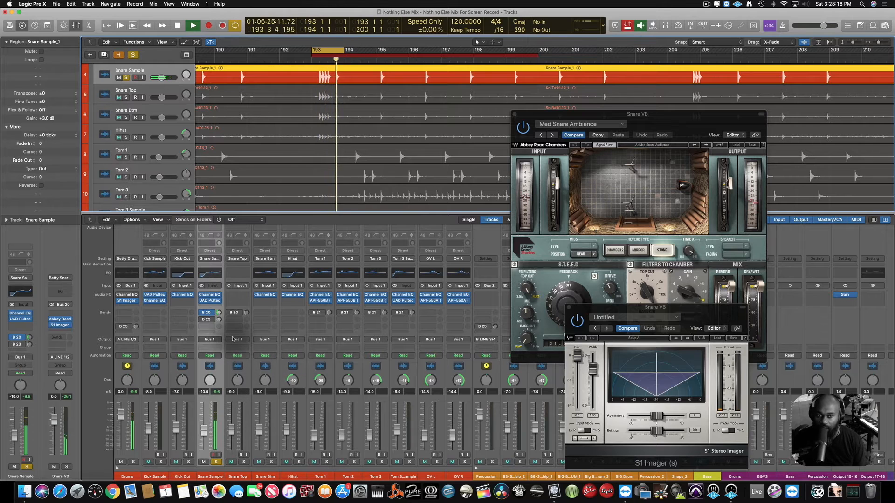
Solo Snare Top alongside the Snare Sample and activate Snare Top's Bus 20 send.
click(244, 462)
click(234, 313)
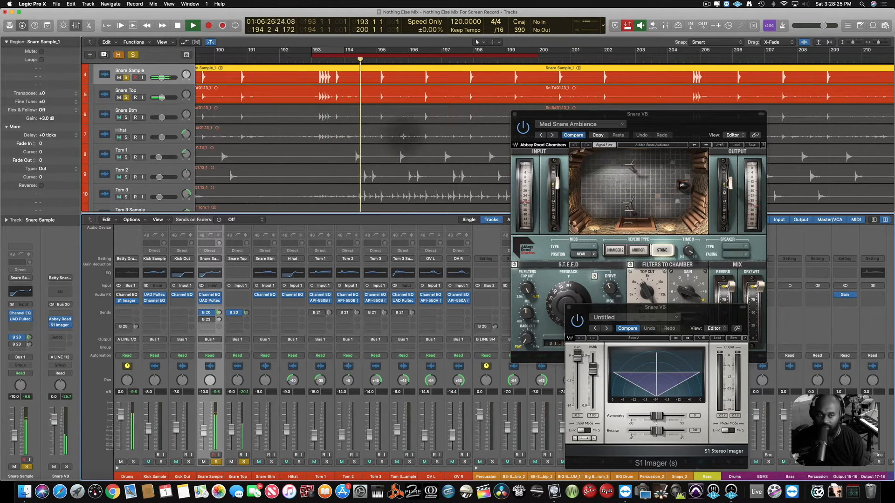
Insert a mono Gain plug-in on Snare Top, enable its Phase Invert, and close the plug-in window.
click(238, 295)
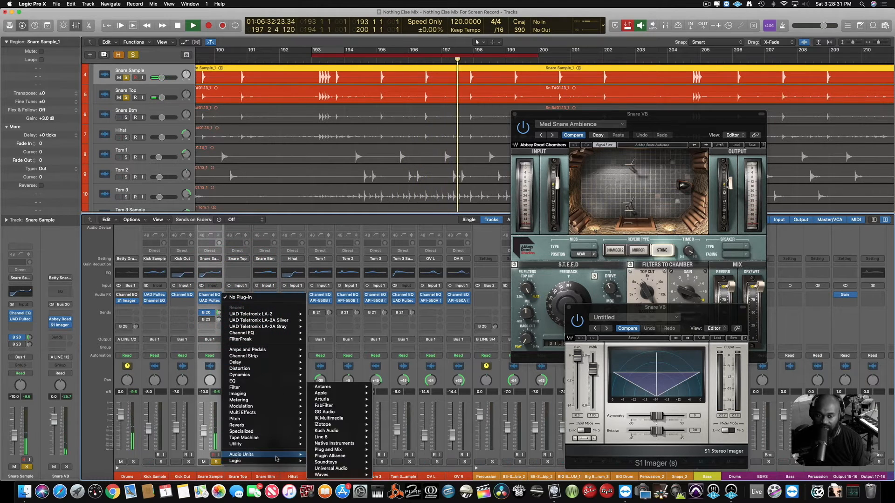
mouse_move(283, 459)
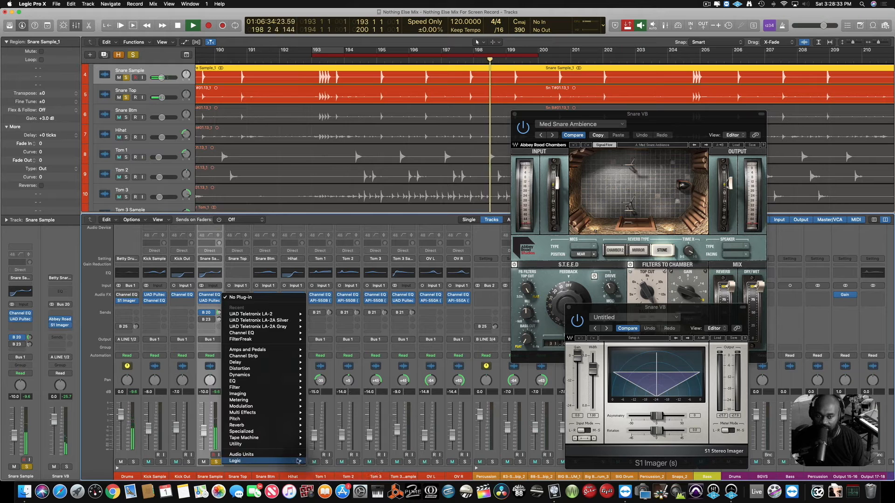
mouse_move(345, 476)
mouse_move(392, 462)
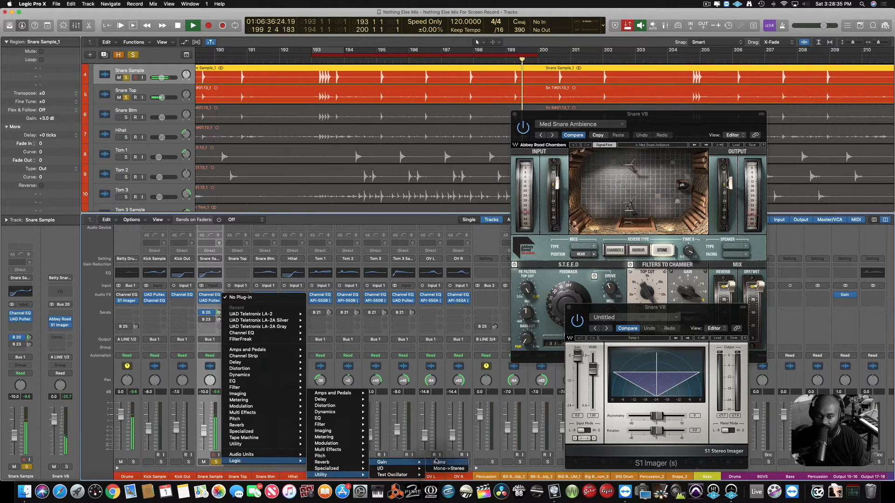
click(442, 462)
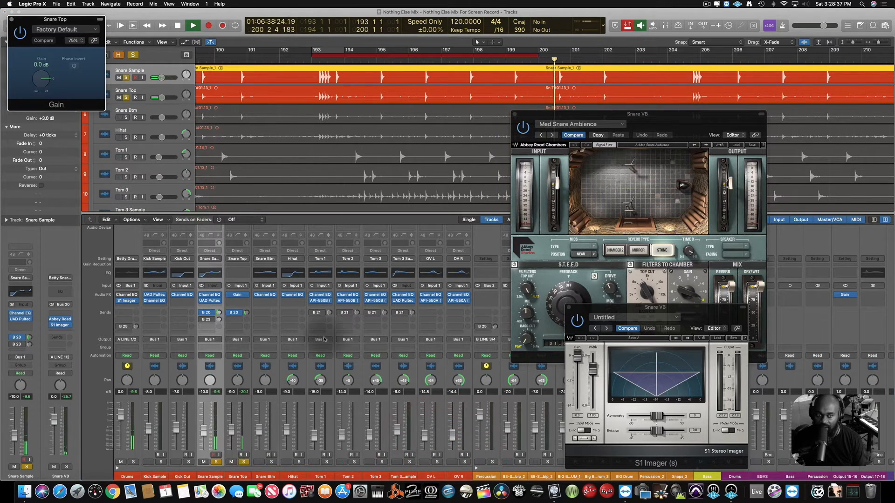
click(74, 66)
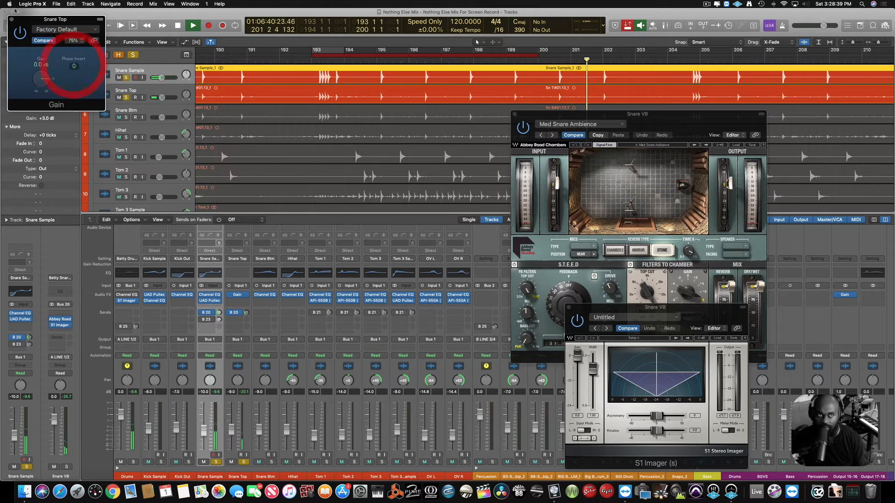
drag(26, 19, 195, 34)
click(181, 34)
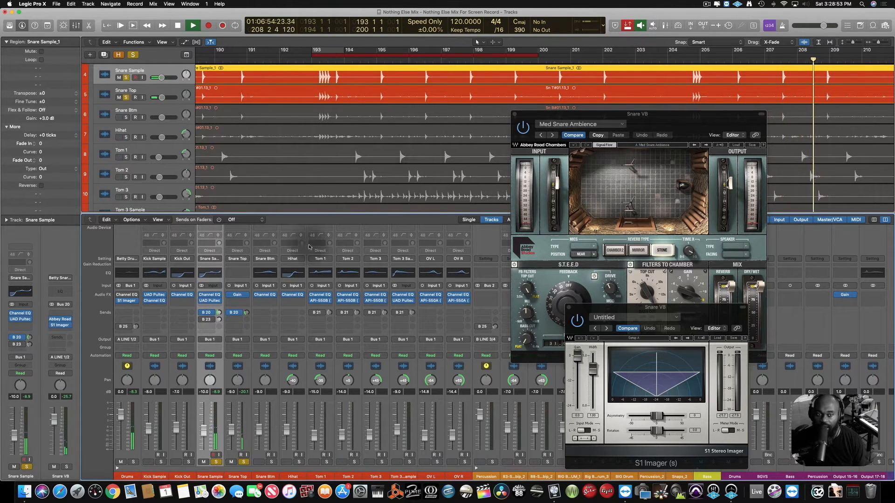
Close the Snare VB return's Abbey Road Chambers and S1 Imager windows.
click(219, 410)
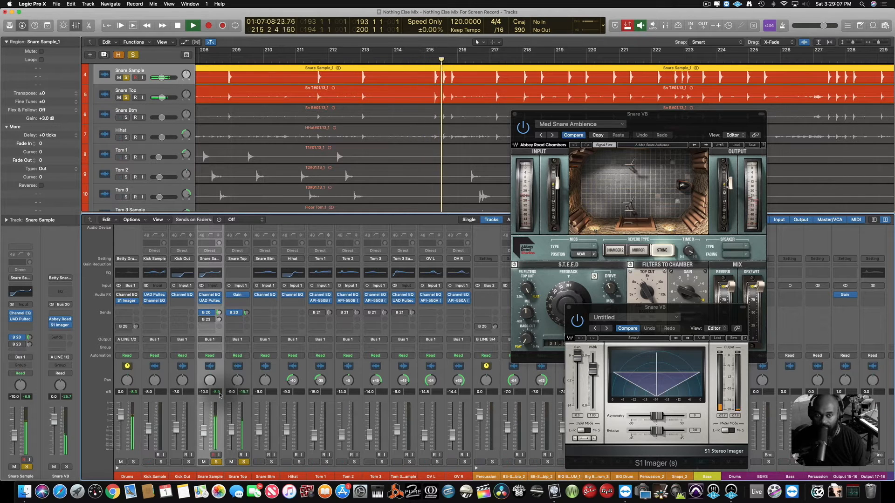
click(515, 117)
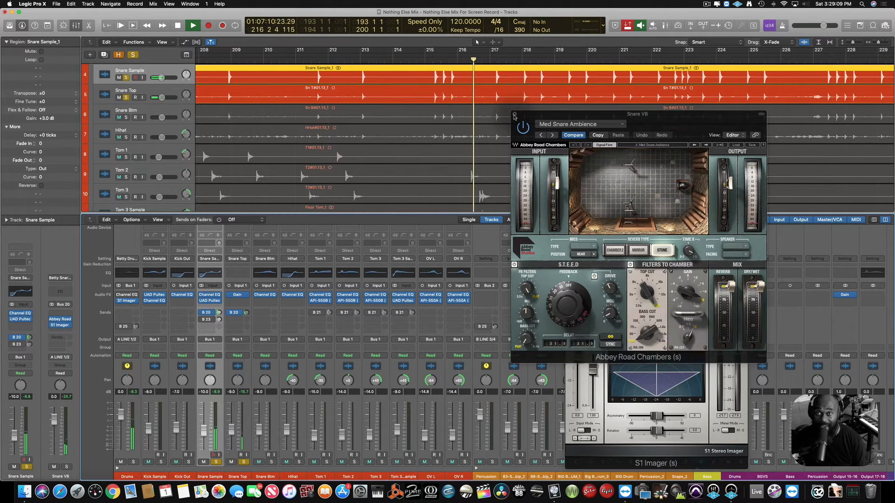
click(514, 115)
click(569, 308)
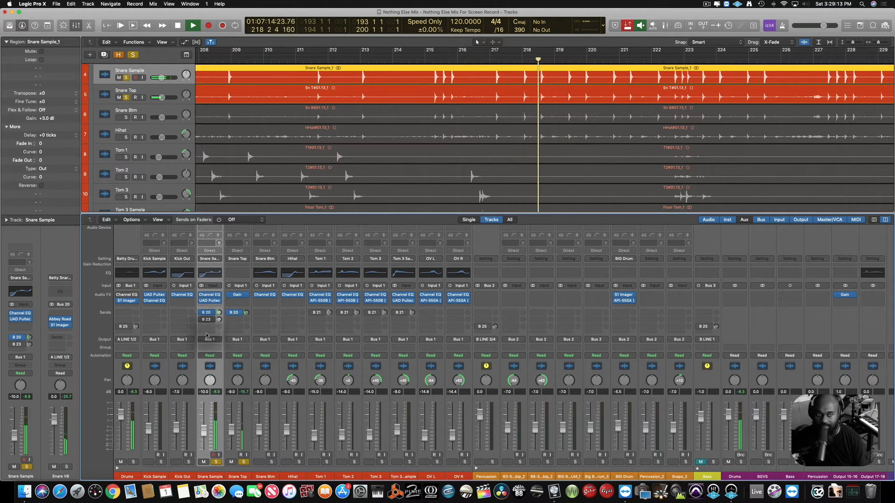
Open UAD Pure Plate on the Snare Big VB return fed by the Snare Sample's Bus 23 send, and move its window clear of the snare channels.
click(17, 345)
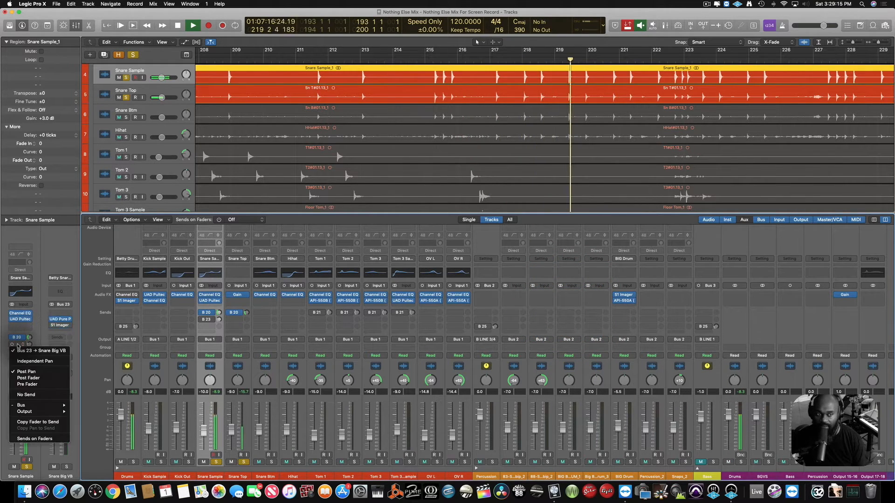
click(63, 322)
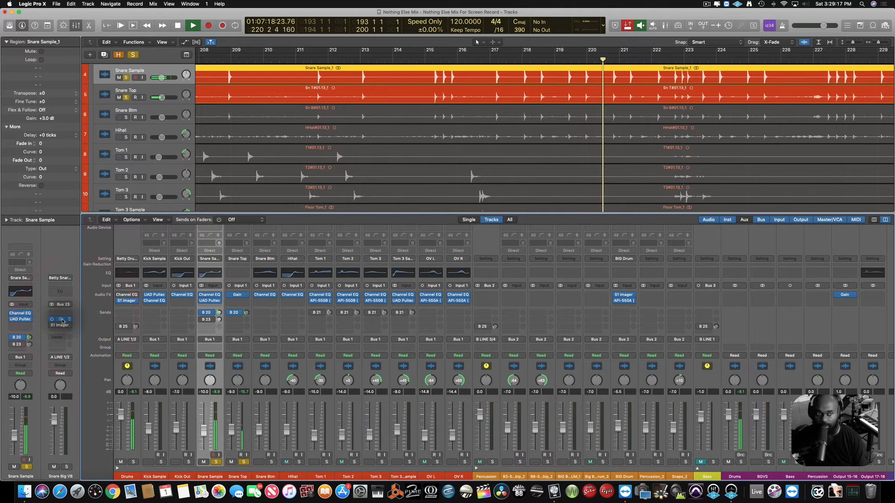
click(63, 321)
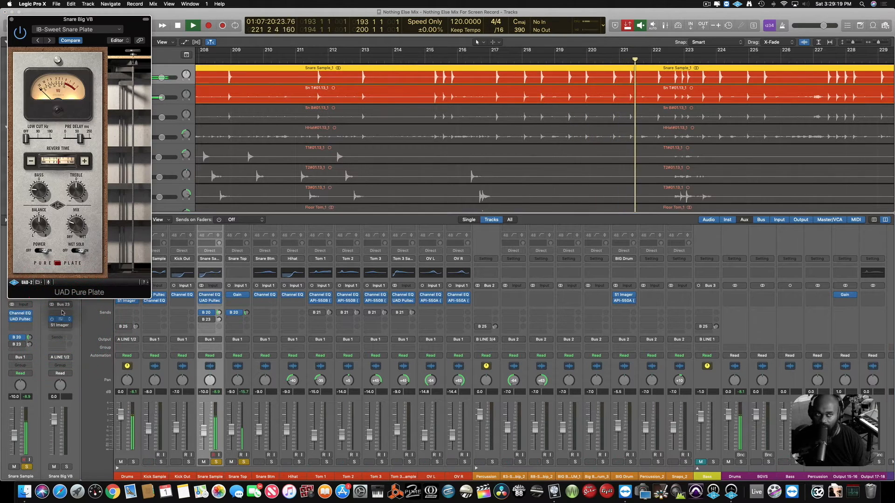
drag(366, 54, 823, 114)
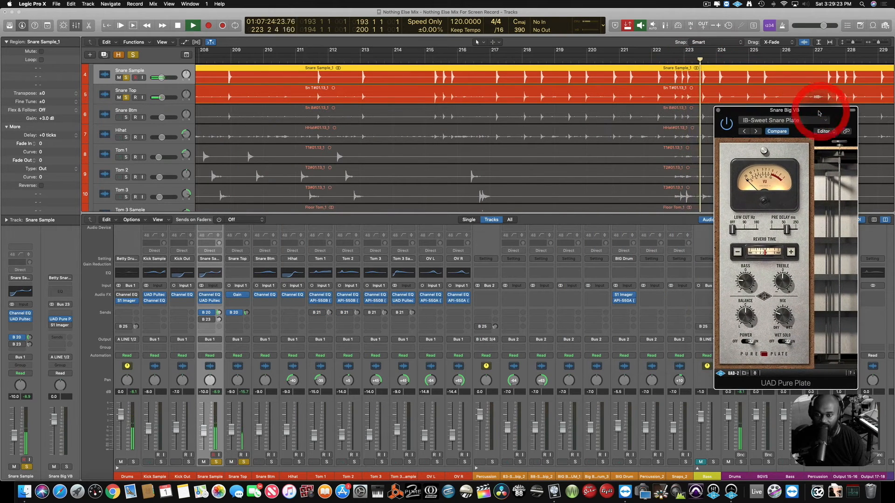
Replay from bar 193 and audition BIG Drum and the neighbouring percussion drum channels with the snares, clearing their solos at the end.
key(space)
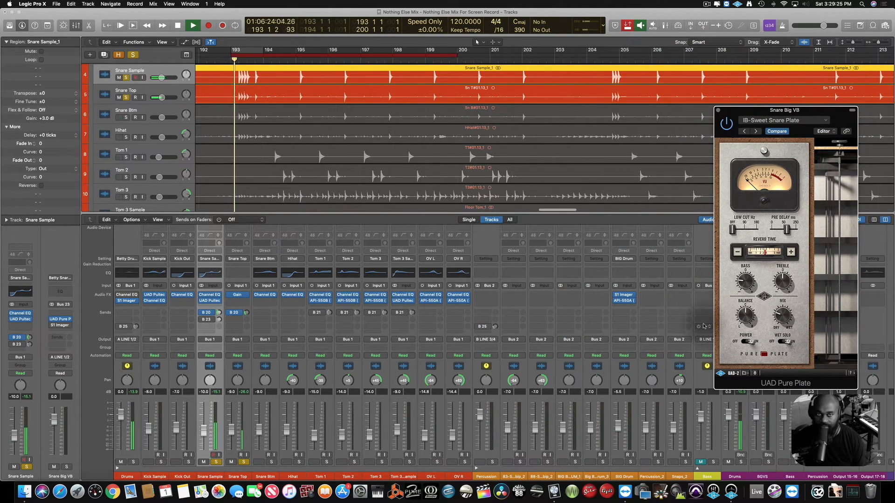
click(630, 462)
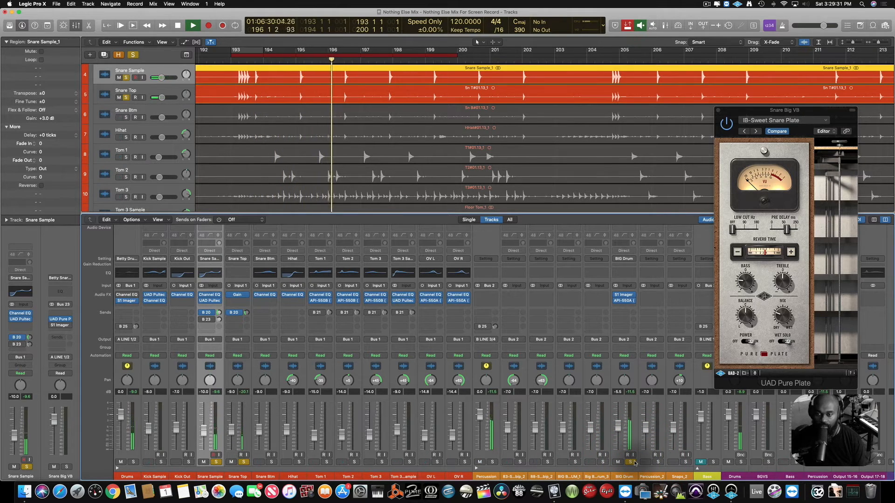
click(548, 462)
click(575, 462)
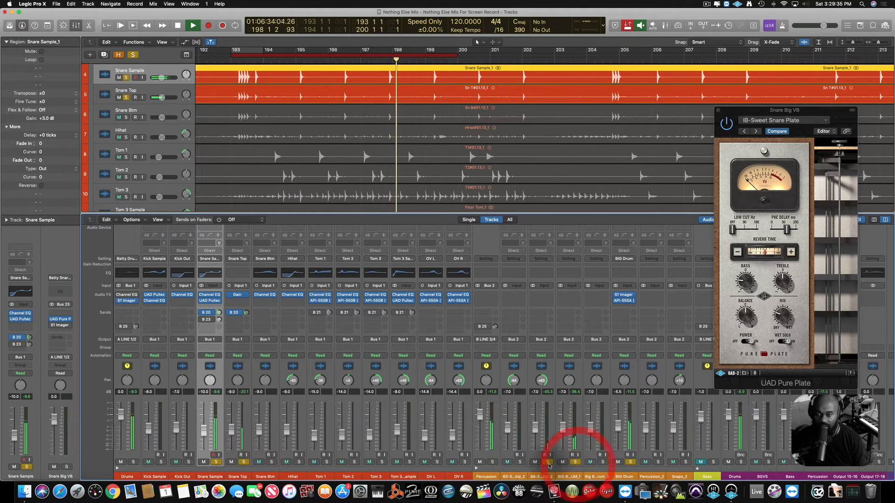
click(548, 462)
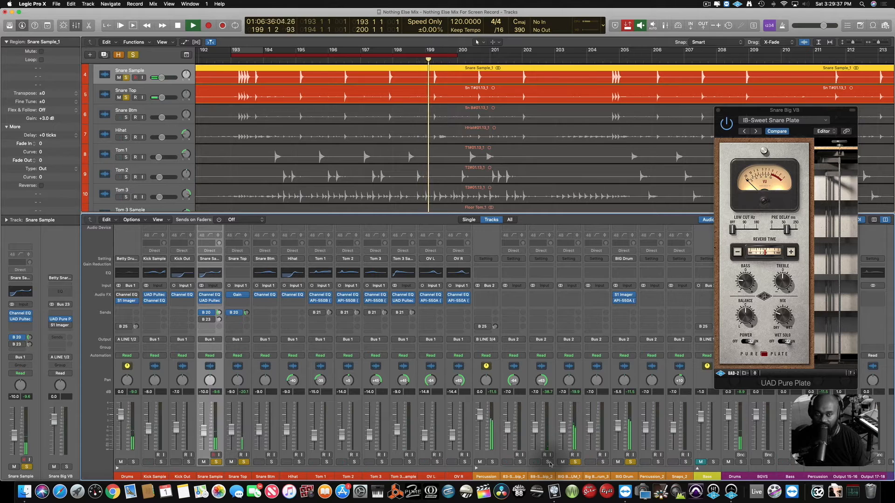
click(630, 461)
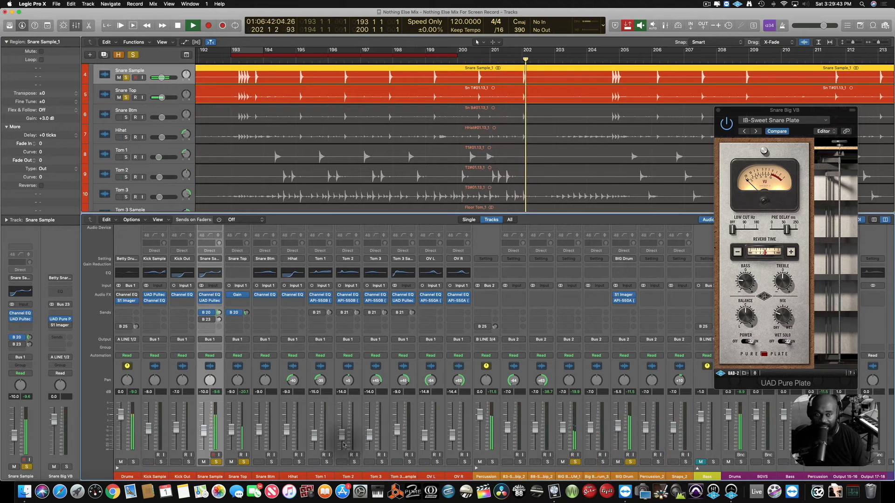
click(575, 462)
click(631, 462)
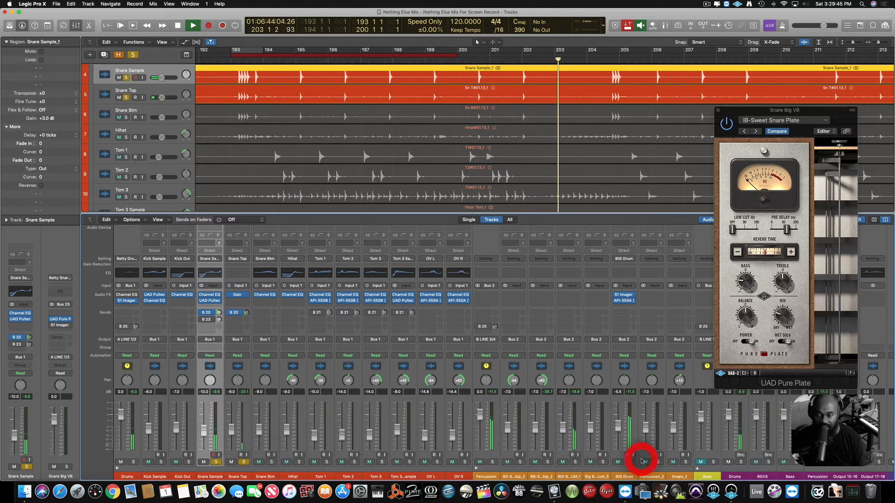
Replay from bar 193, activate the Snare Sample's Bus 23 send, and open the Snare Big VB return's S1 Imager.
key(space)
key(space)
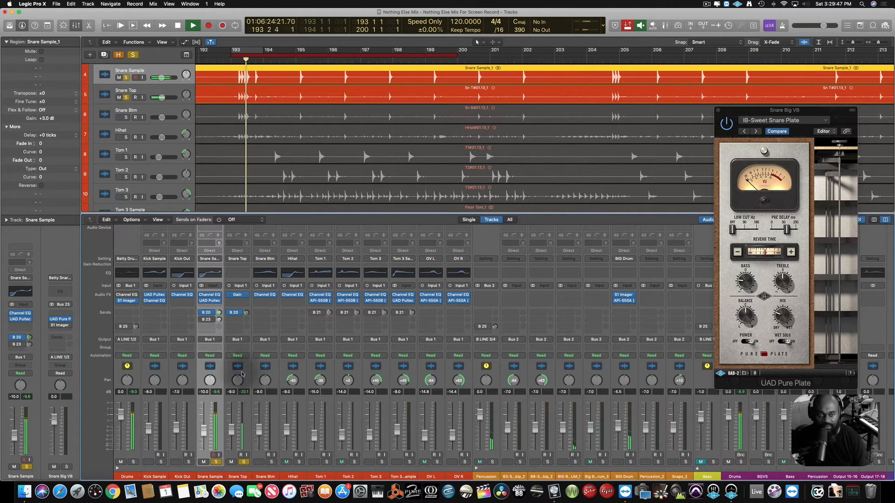
click(13, 346)
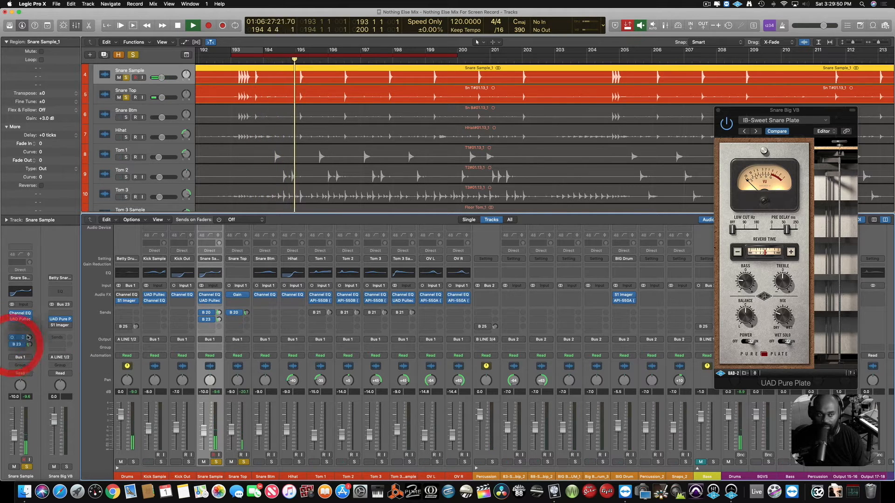
click(62, 323)
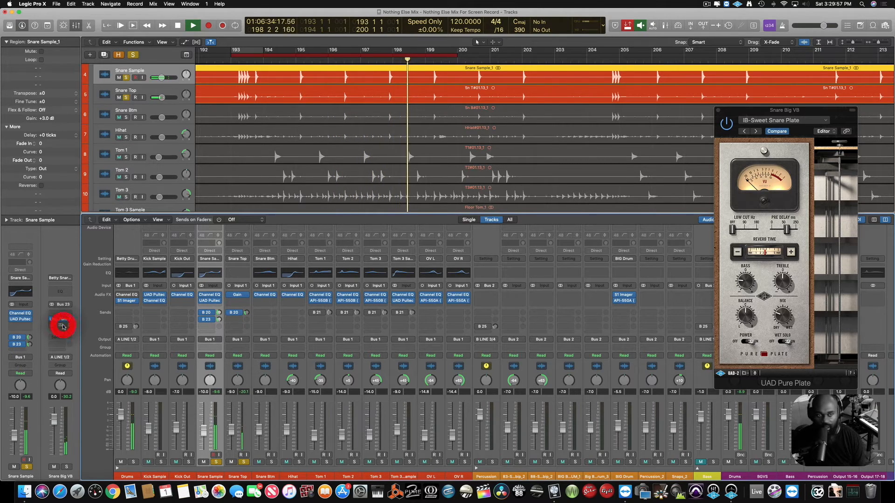
click(51, 326)
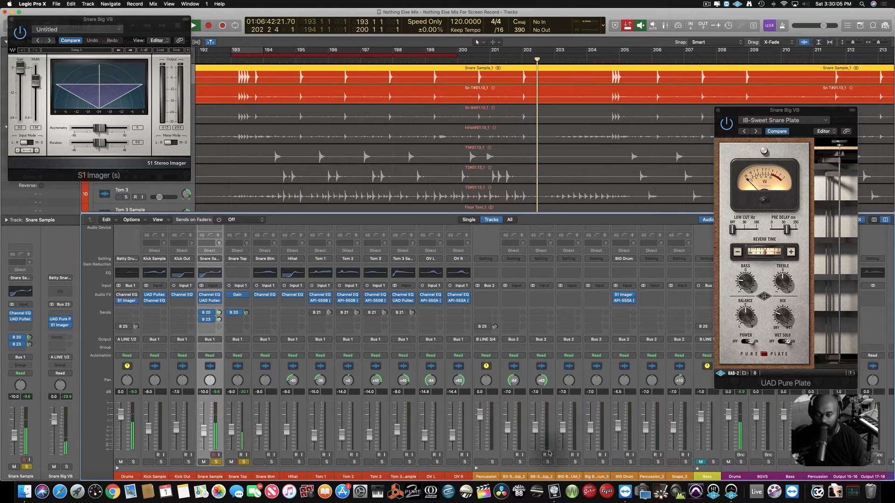
Audition the BIG B...UM_1 channel with the snares, clear its solo, and solo the whole Percussion channel for another playback from bar 193.
key(space)
key(space)
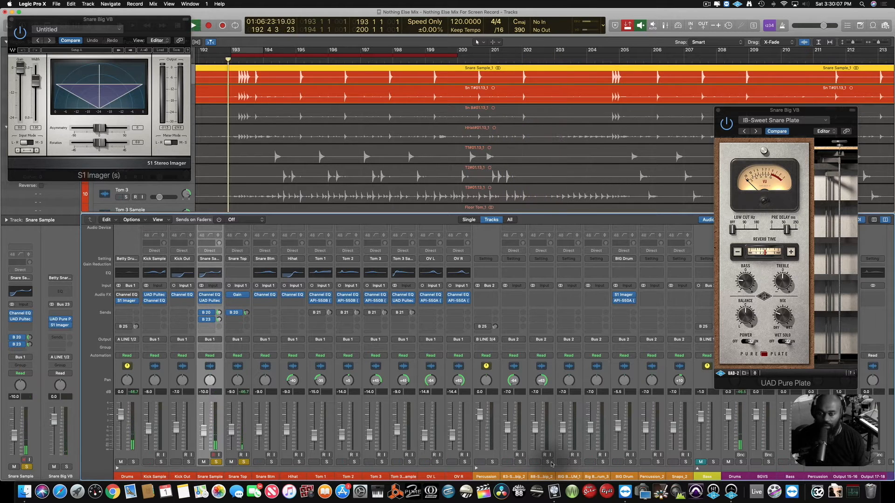
click(576, 462)
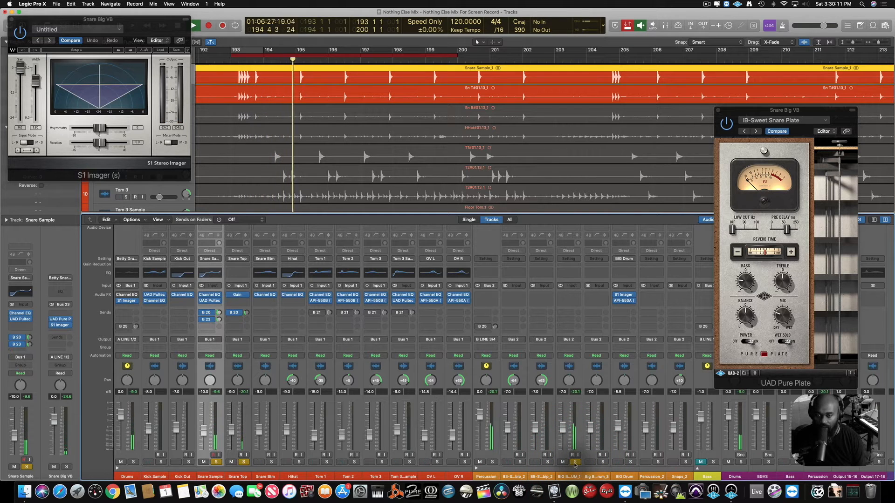
click(576, 462)
click(496, 462)
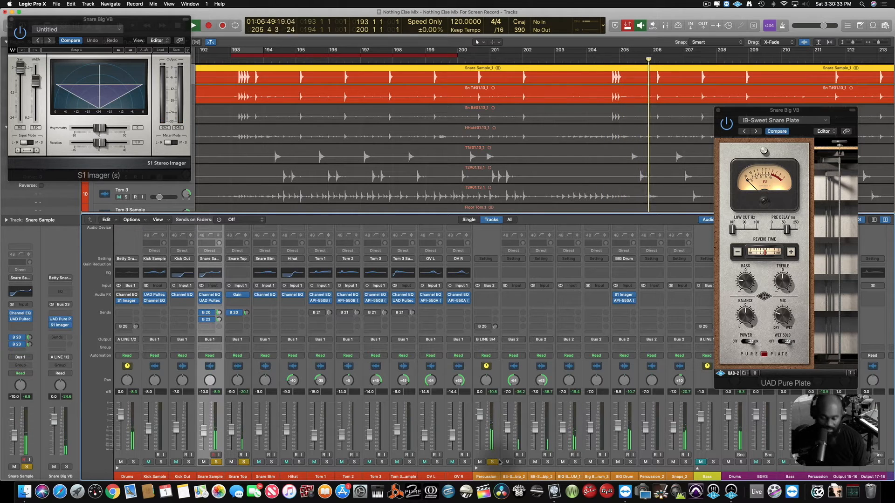
key(space)
key(space)
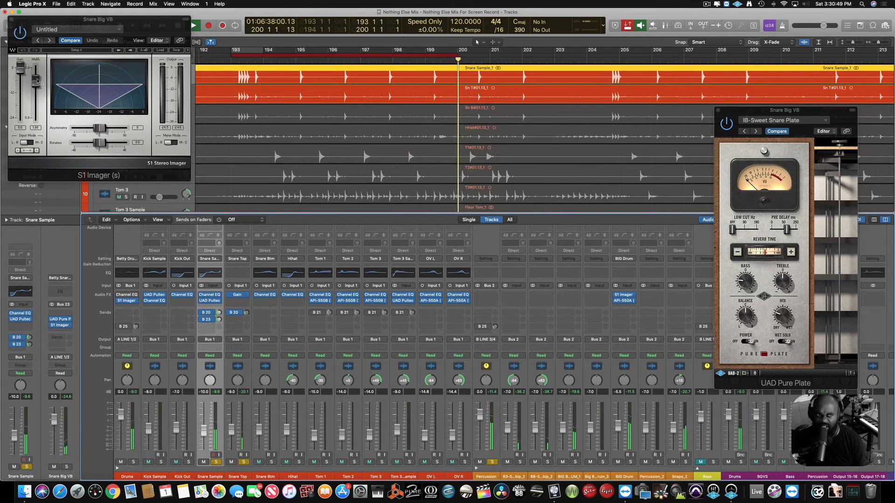
Adjust the width in the Snare Big VB return's S1 Imager during playback and close the plug-in window.
drag(38, 80, 36, 85)
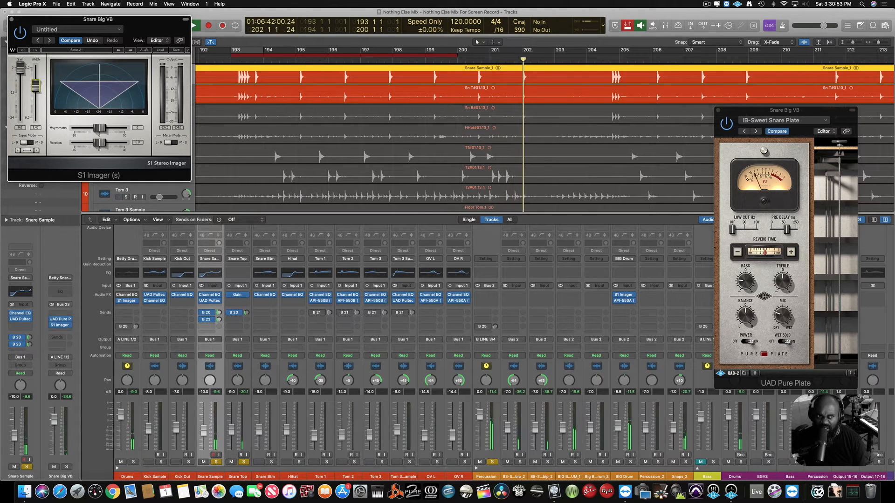
drag(36, 85, 35, 85)
click(12, 22)
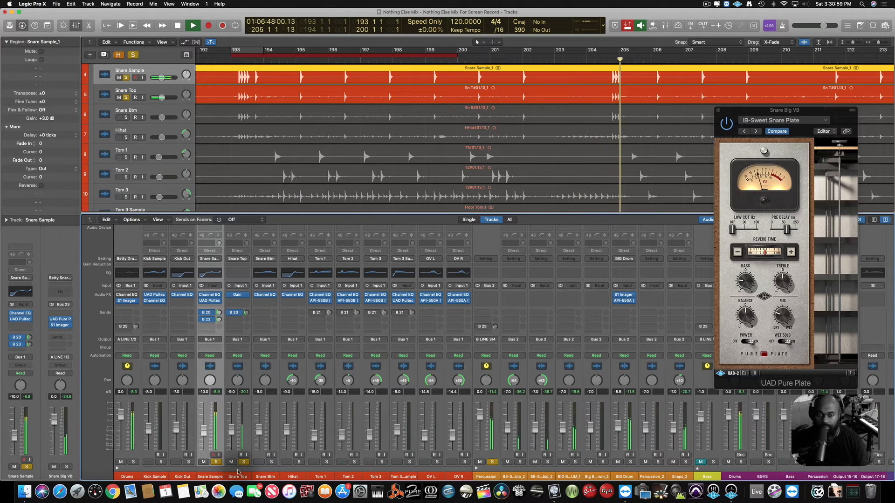
Clear the Percussion and snare solos, and solo the Tom 1, Tom 2, Tom 3 and Tom 3 Sample channels.
click(493, 461)
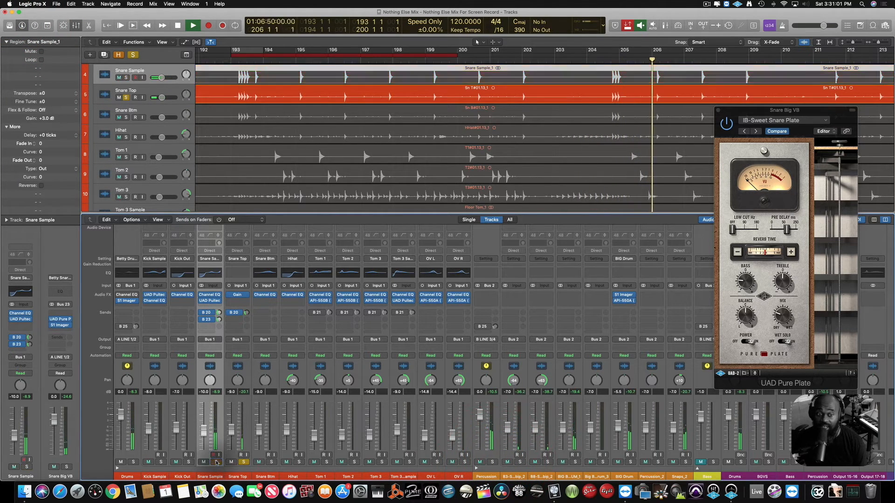
click(216, 462)
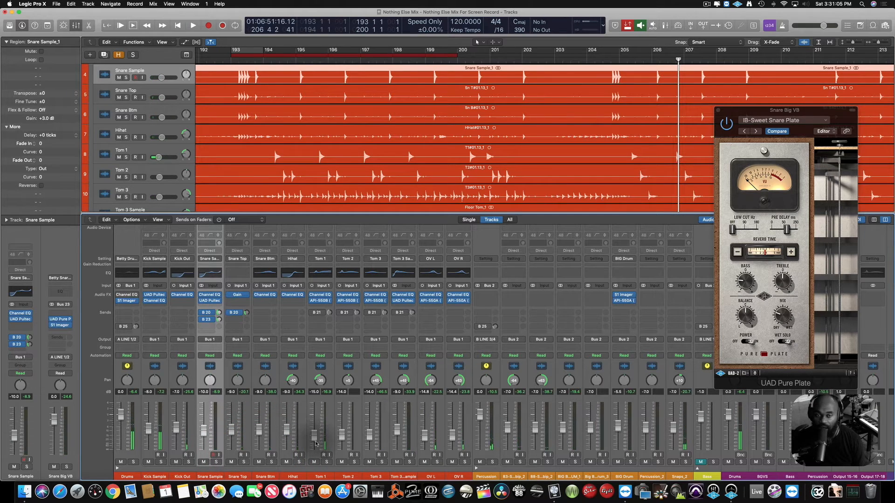
click(326, 461)
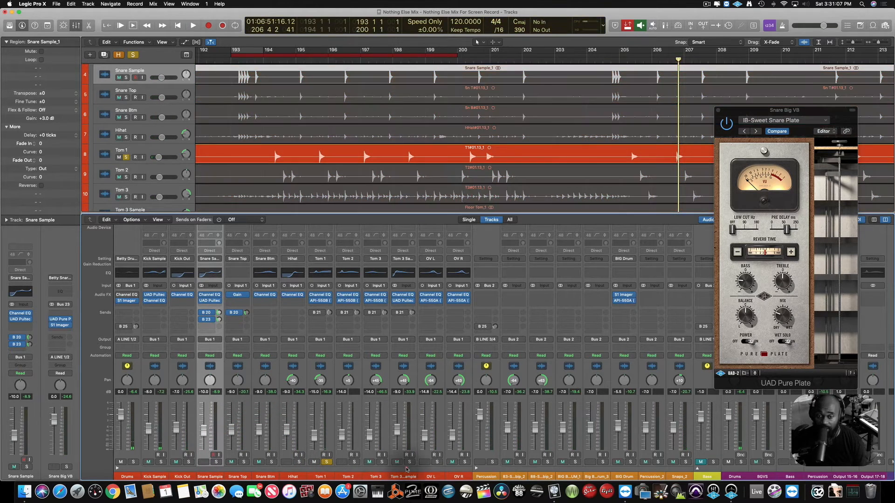
click(355, 462)
click(382, 462)
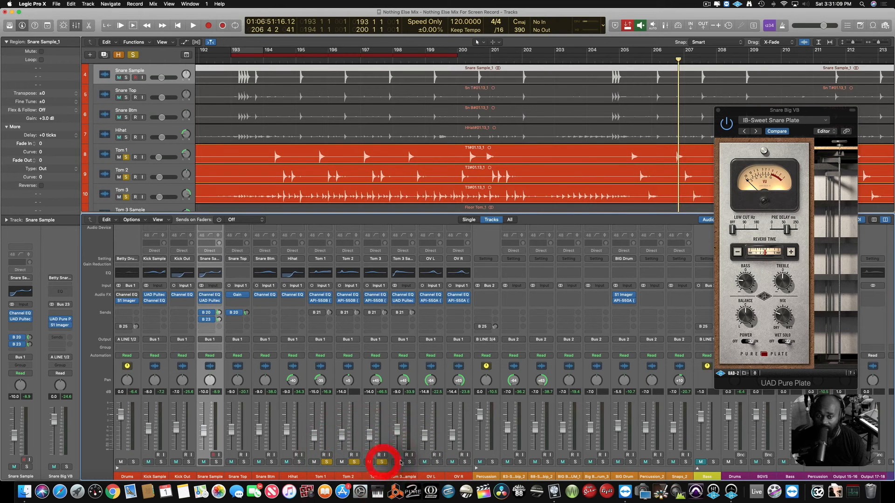
Select Tom 1, bring up the Tom VB return fed by its Bus 21 send, and open its Abbey Road Chambers reverb.
click(326, 435)
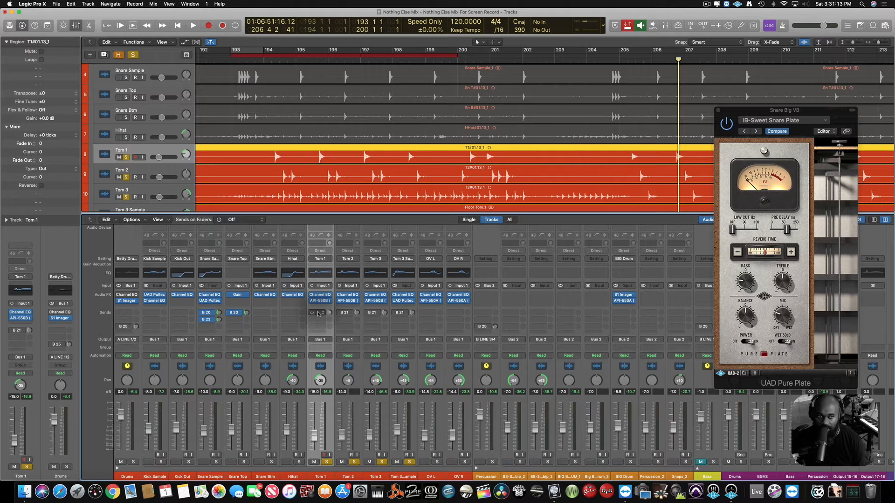
click(17, 332)
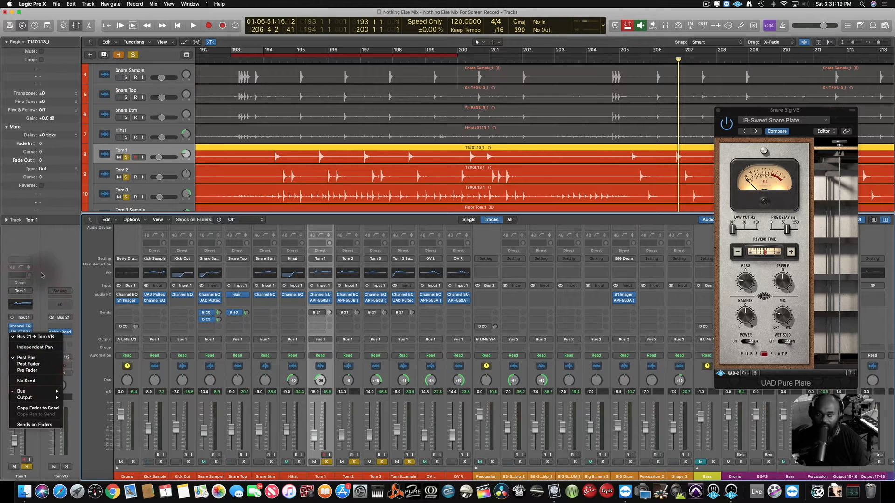
click(59, 270)
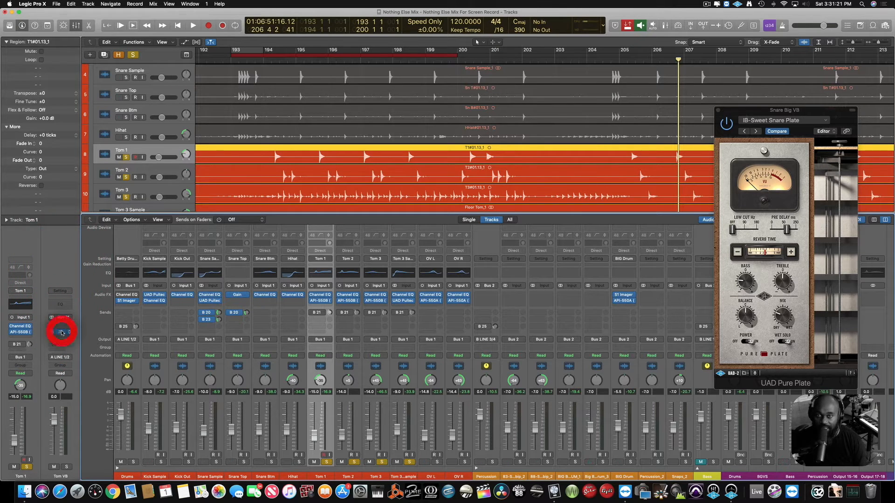
click(62, 332)
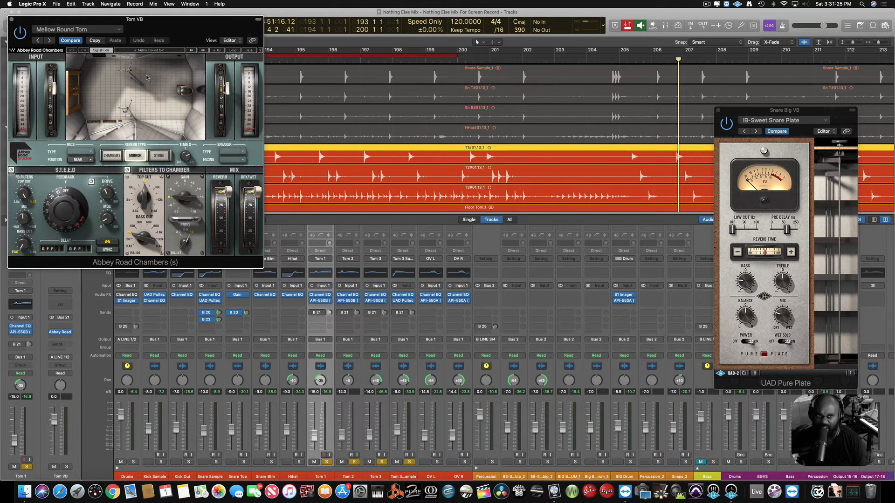
Examine the Abbey Road Chambers factory preset list and the tom reverb settings, then close the plug-in window.
click(232, 50)
mouse_move(279, 205)
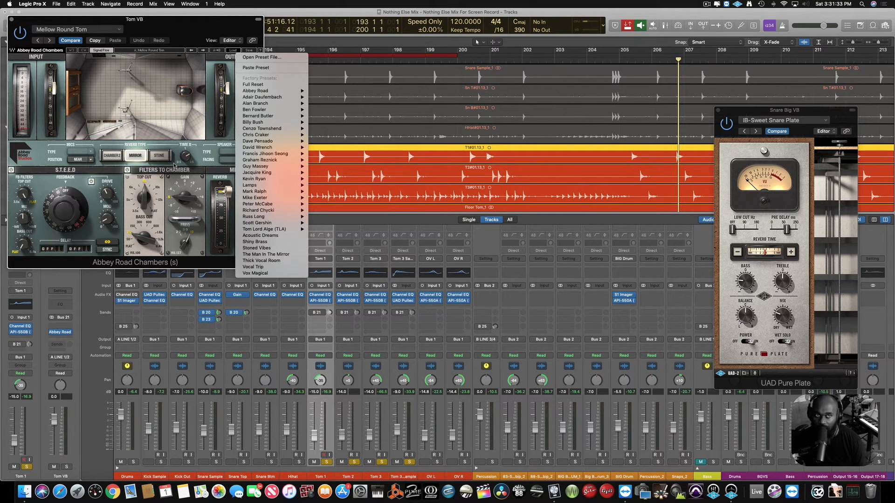
click(19, 20)
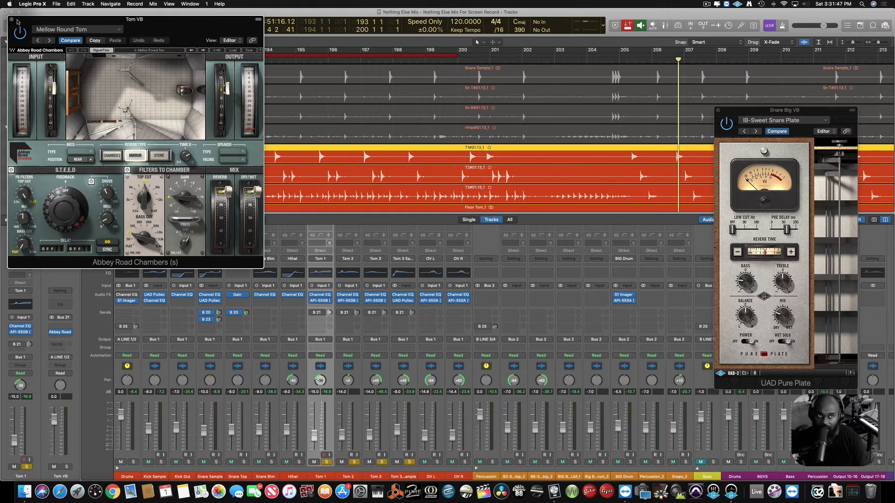
drag(16, 22, 85, 22)
click(79, 20)
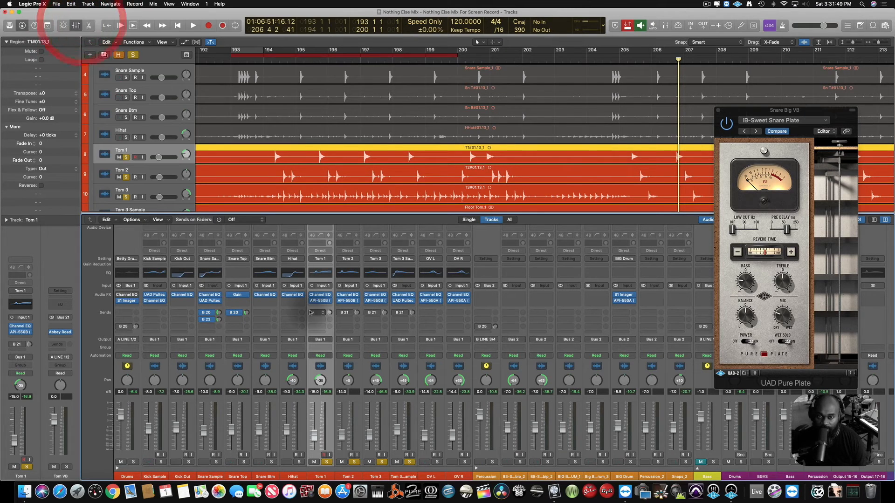
Play the soloed toms from bar 193 and activate the Bus 21 sends on Tom 1, Tom 2, Tom 3 and Tom 3 Sample.
click(310, 313)
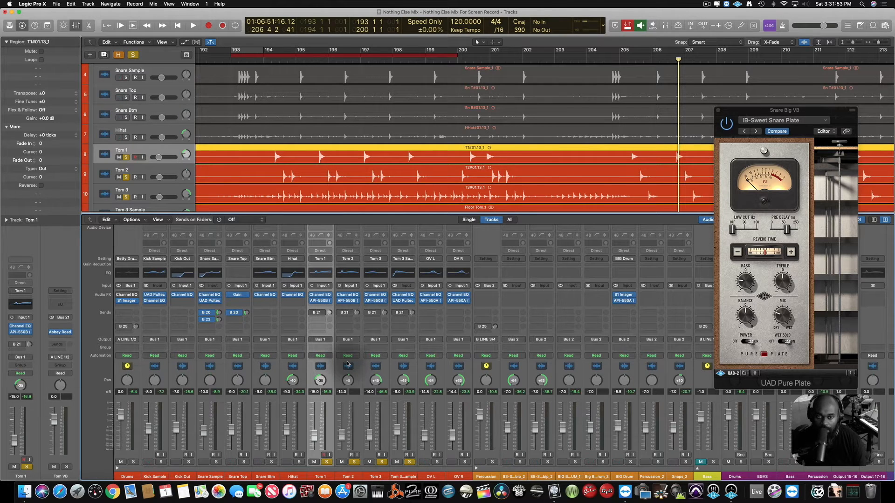
key(space)
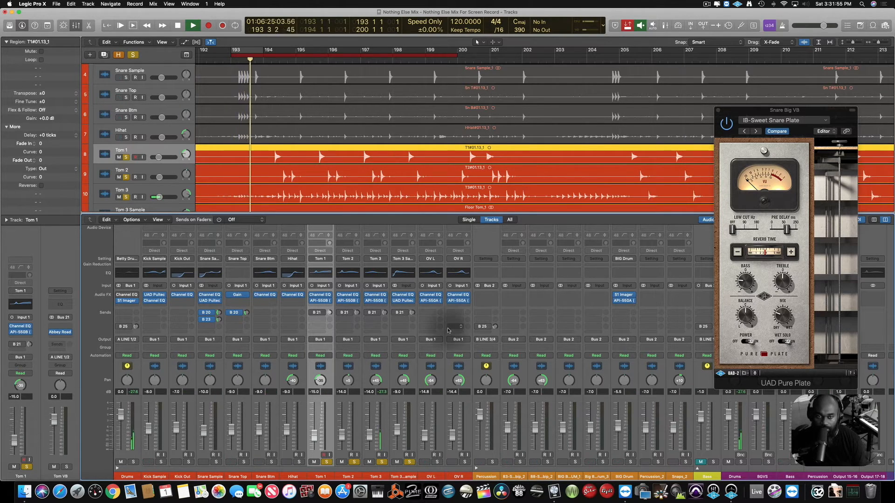
click(313, 313)
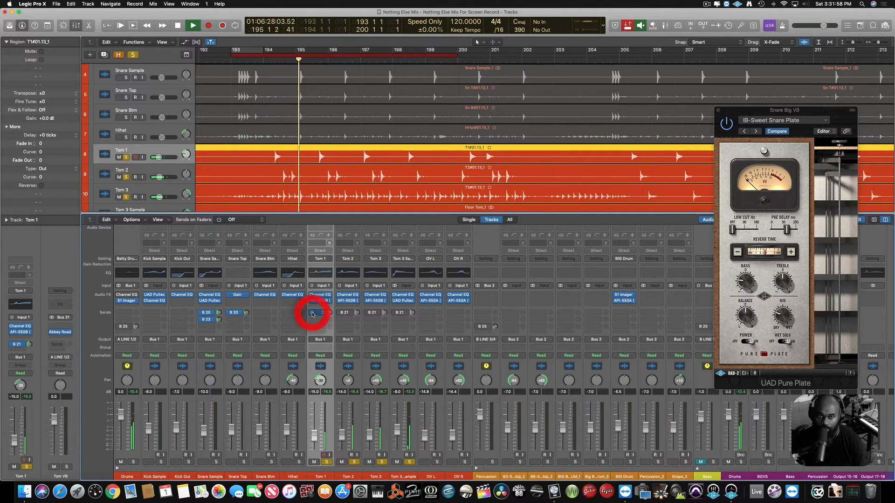
click(341, 314)
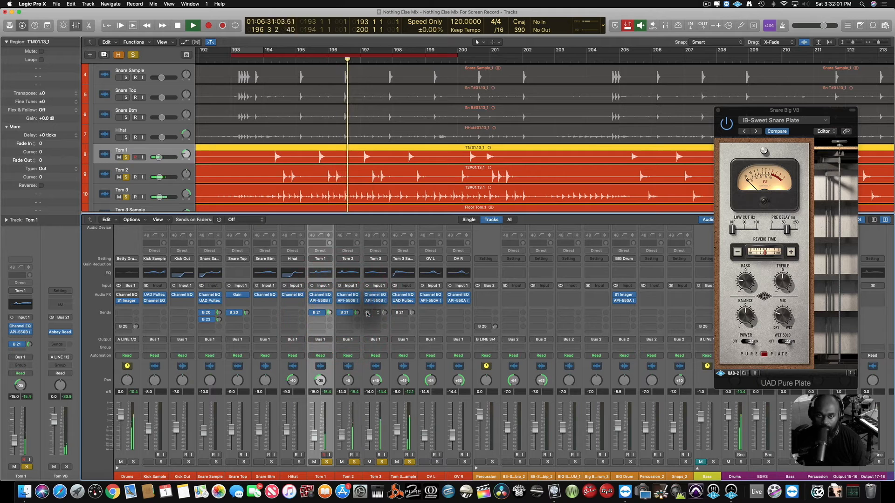
click(368, 313)
click(394, 314)
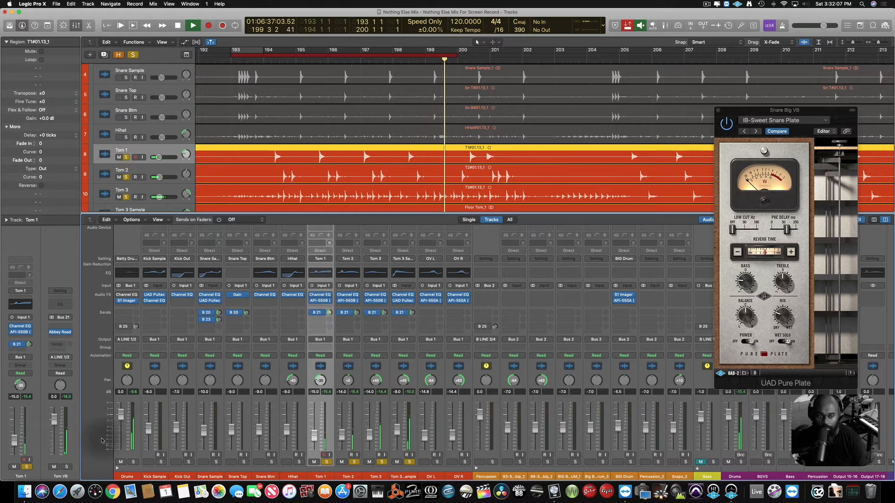
Replay the soloed toms from bar 193 and compare them with the Tom VB return muted and unmuted, leaving it unmuted.
click(69, 467)
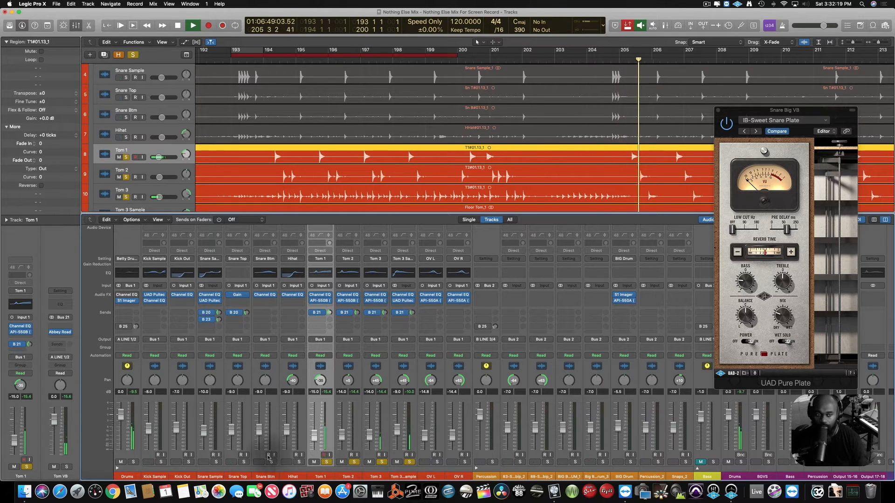
key(space)
key(space)
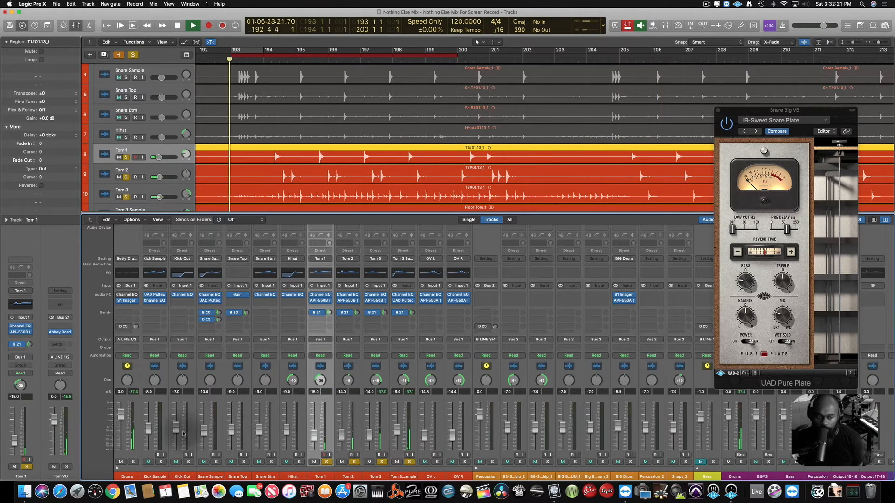
click(54, 468)
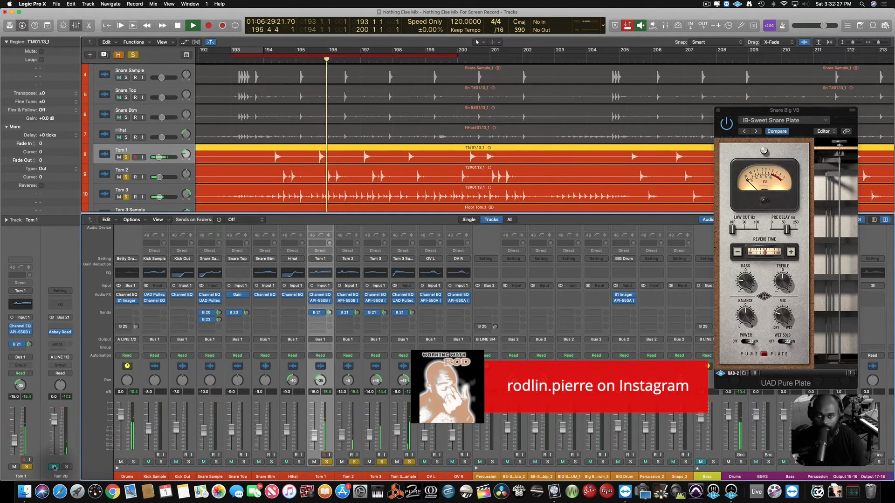
click(54, 467)
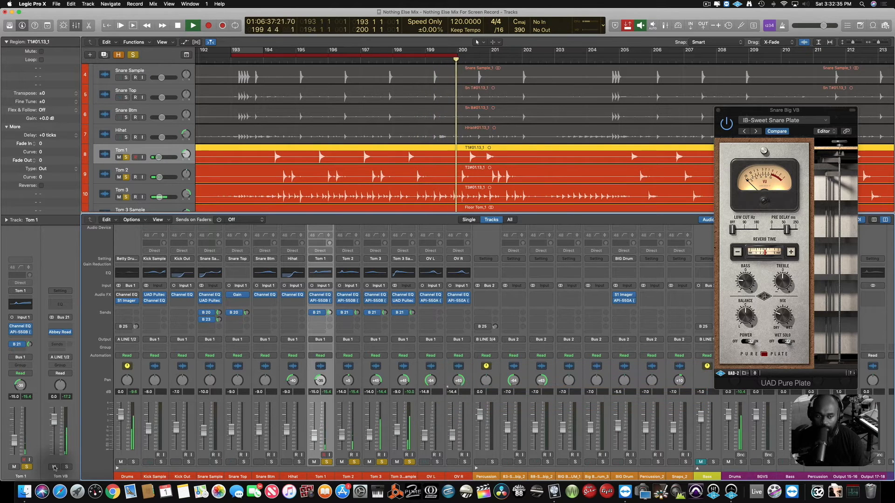
click(54, 466)
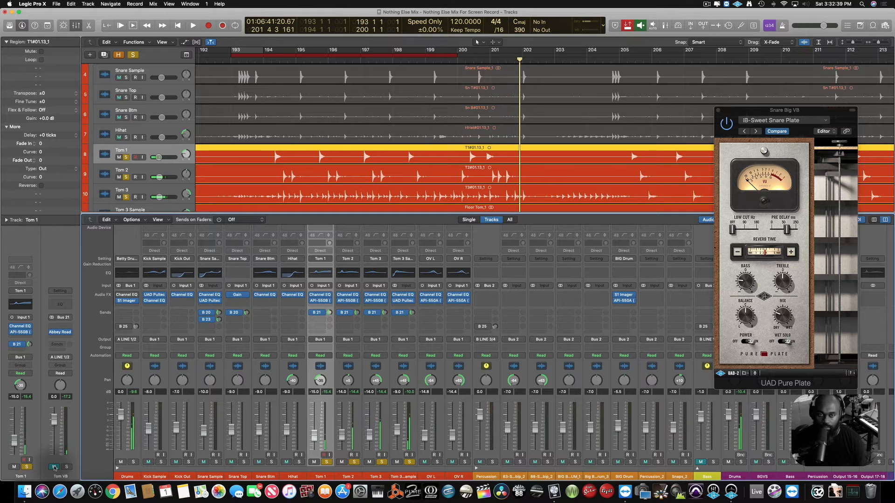
key(space)
key(space)
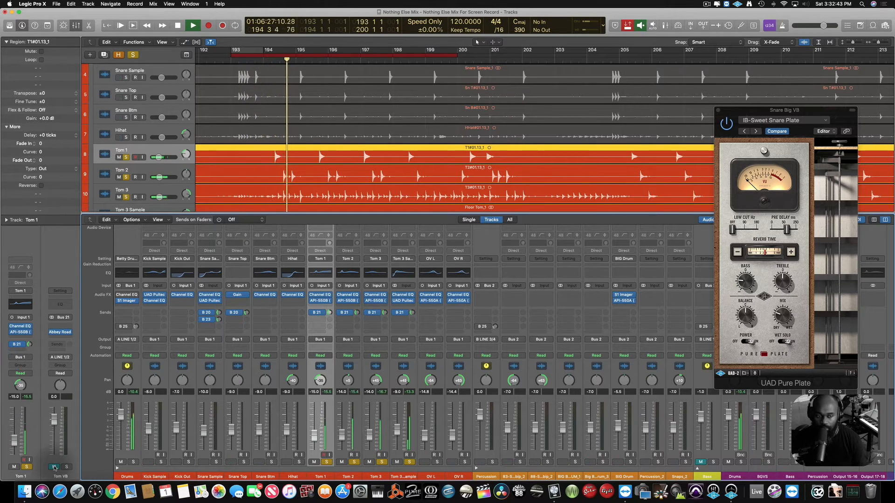
click(55, 467)
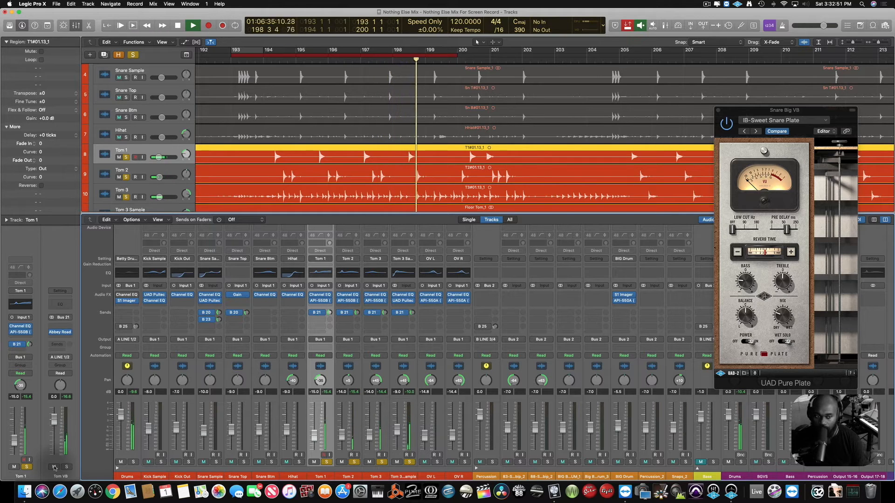
click(54, 467)
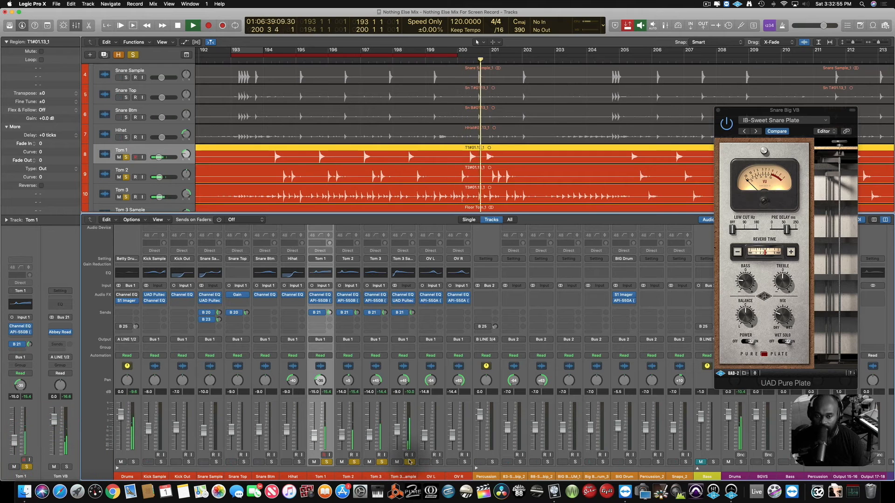
Clear all the tom solos during playback and close the UAD Pure Plate window.
drag(409, 463, 252, 459)
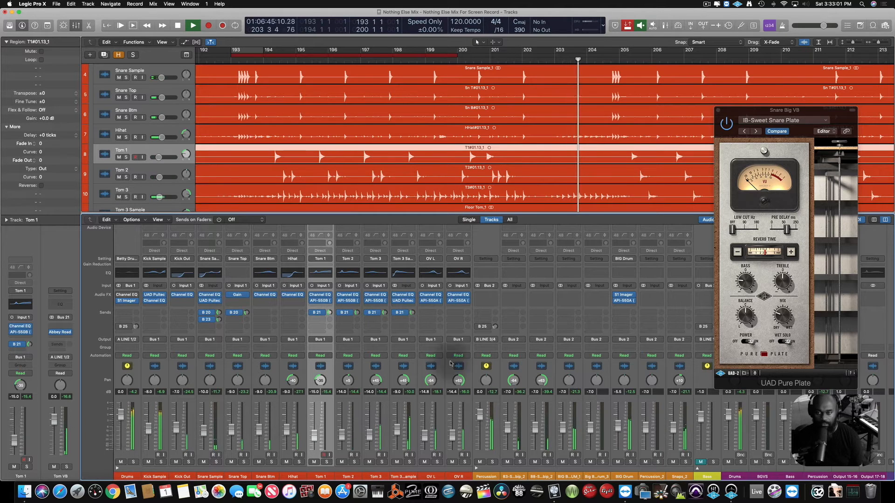
click(718, 110)
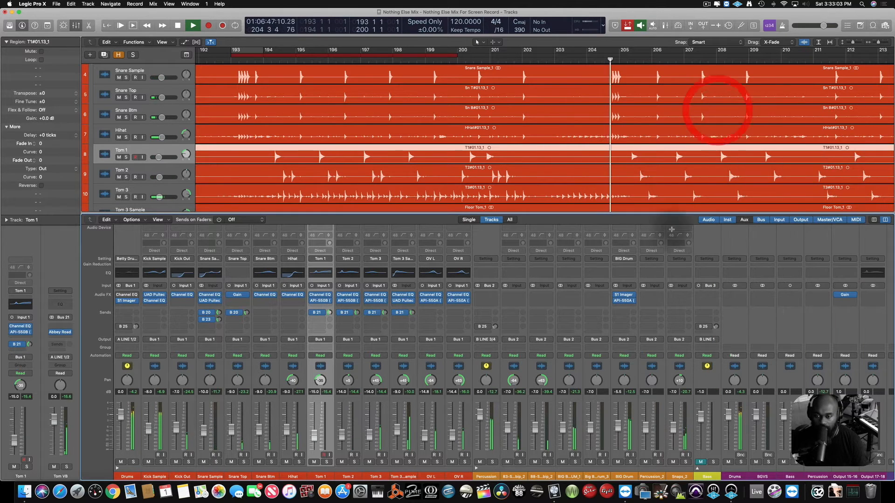
Expand the Bass stack and compare the drum mix with the Bass channel unmuted and muted, leaving it muted.
scroll(662, 333, right, 3)
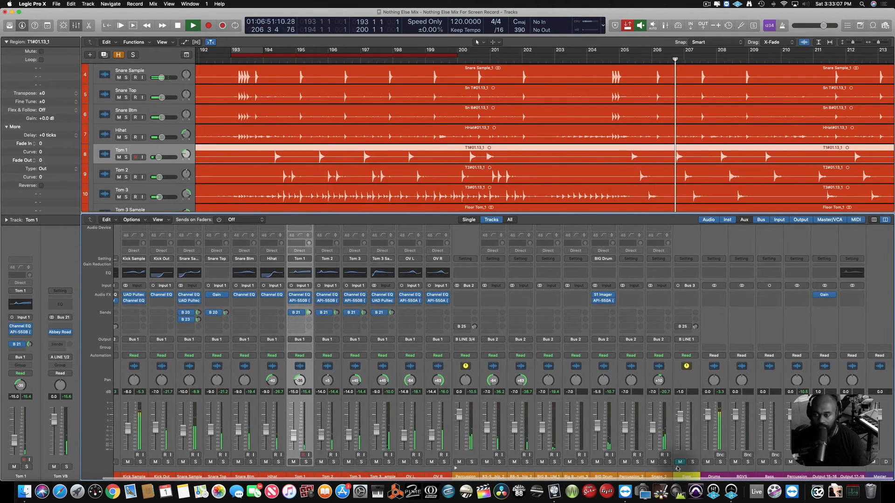
click(677, 468)
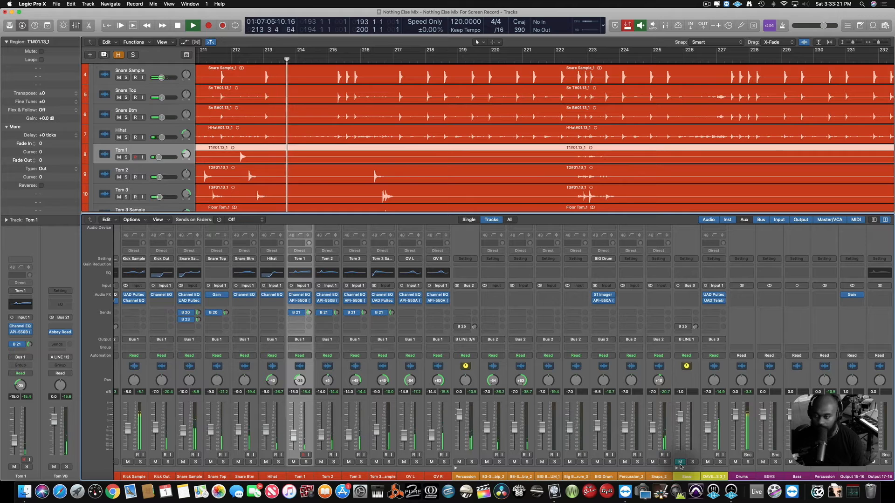
click(680, 463)
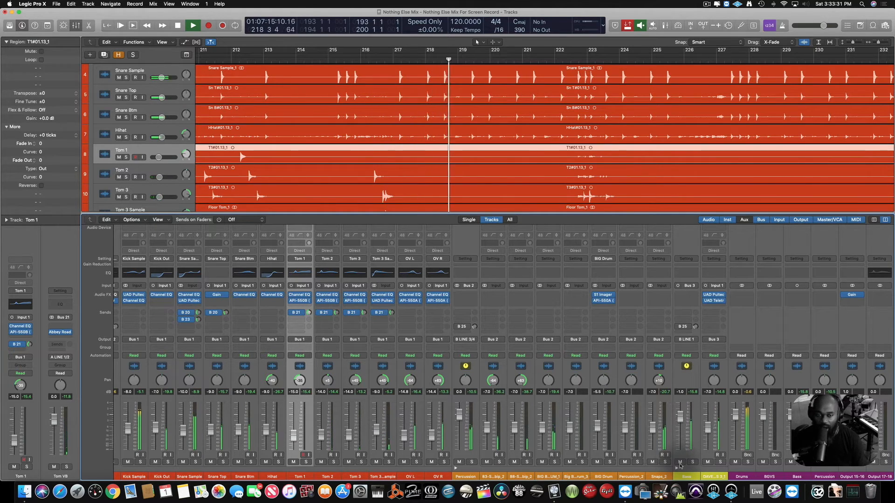
click(680, 463)
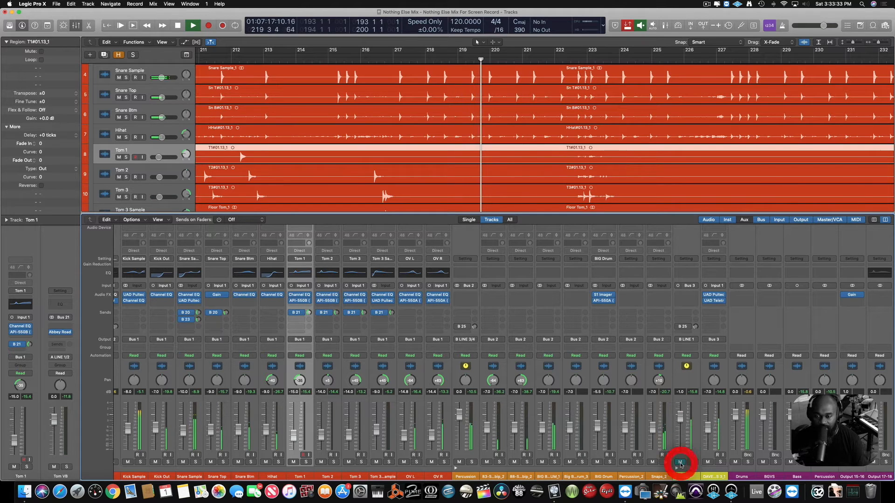
click(680, 464)
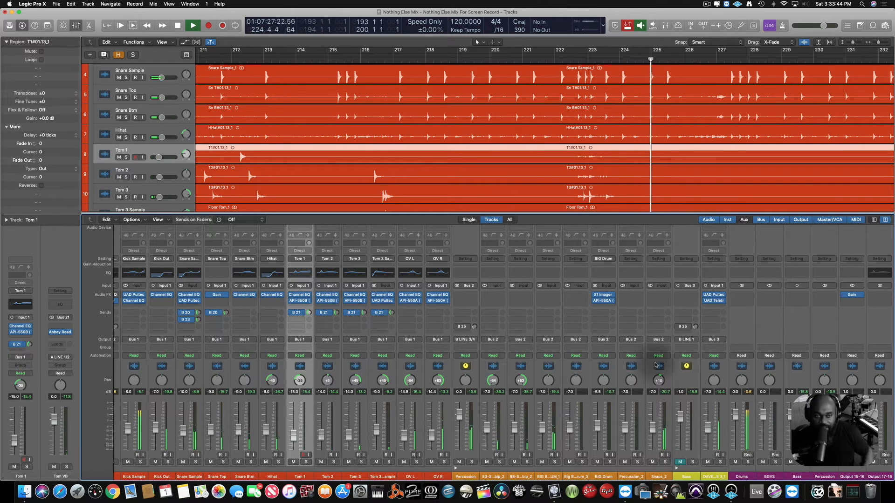
click(528, 357)
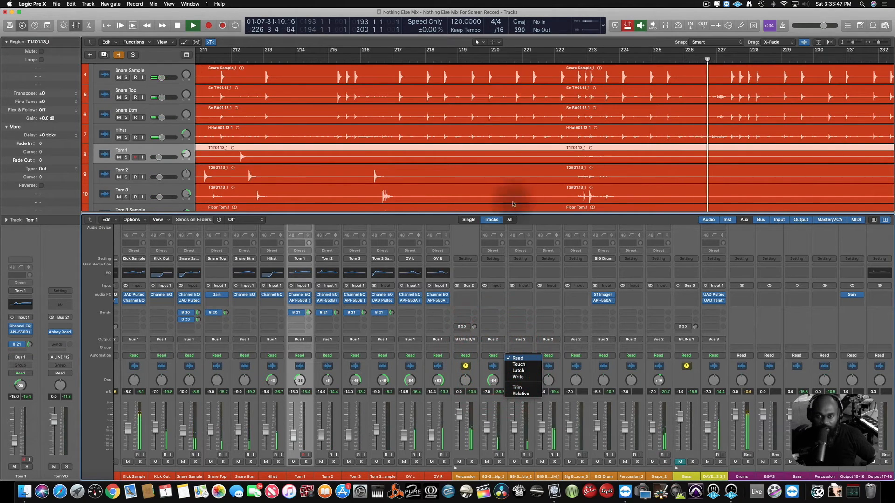
click(466, 233)
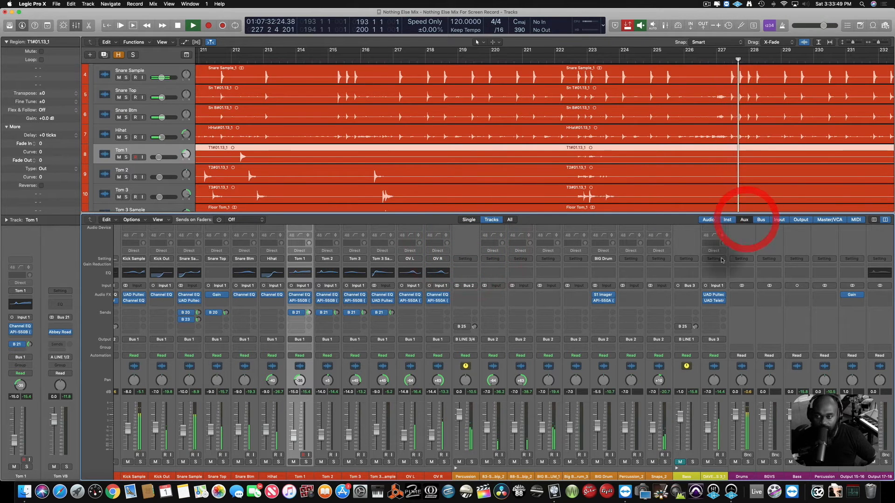
Show the aux channels in the mixer during playback to view the effect returns, and hide them again.
click(745, 219)
scroll(674, 326, right, 4)
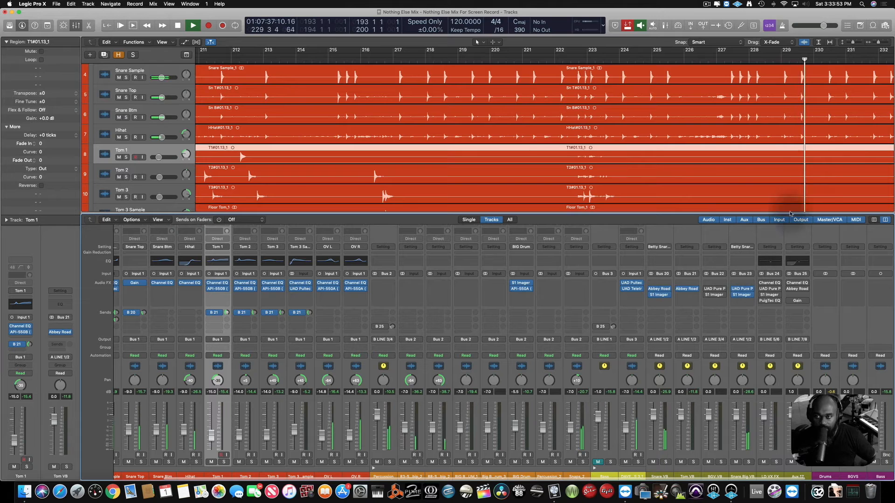
click(744, 220)
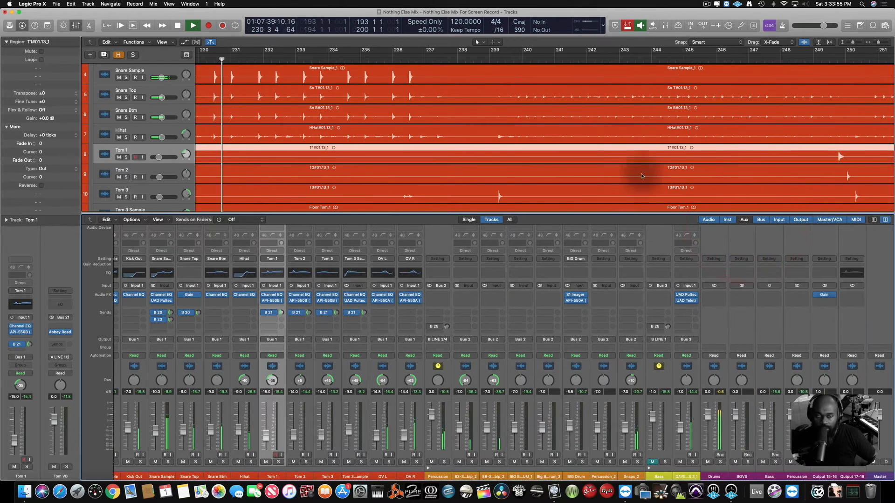
Stop playback and collapse the Drums, Percussion and Bass track stacks all at once.
key(space)
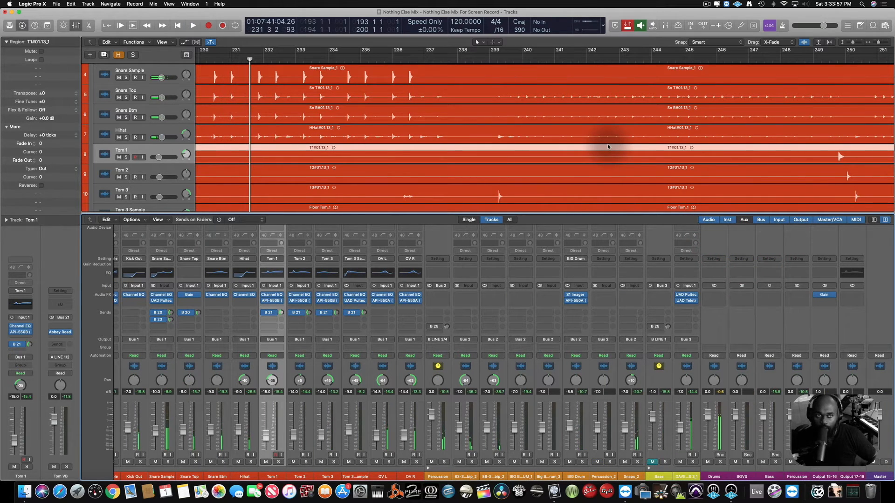
scroll(608, 147, up, 5)
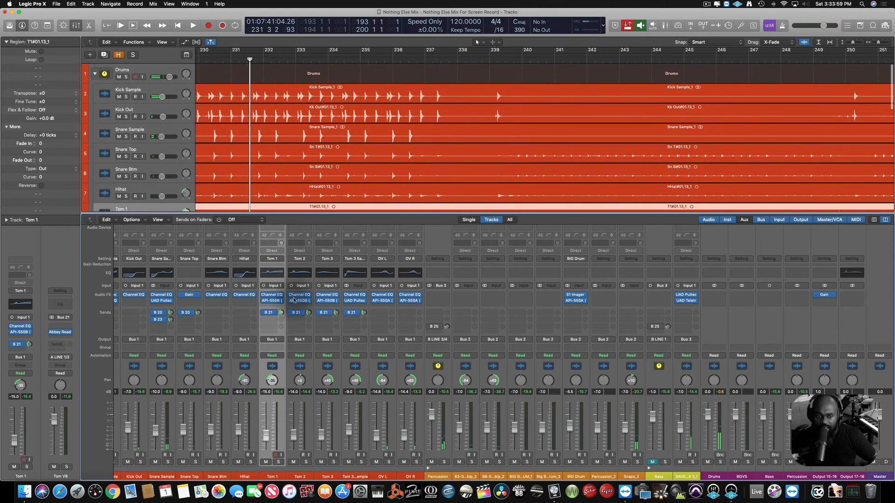
scroll(210, 429, left, 2)
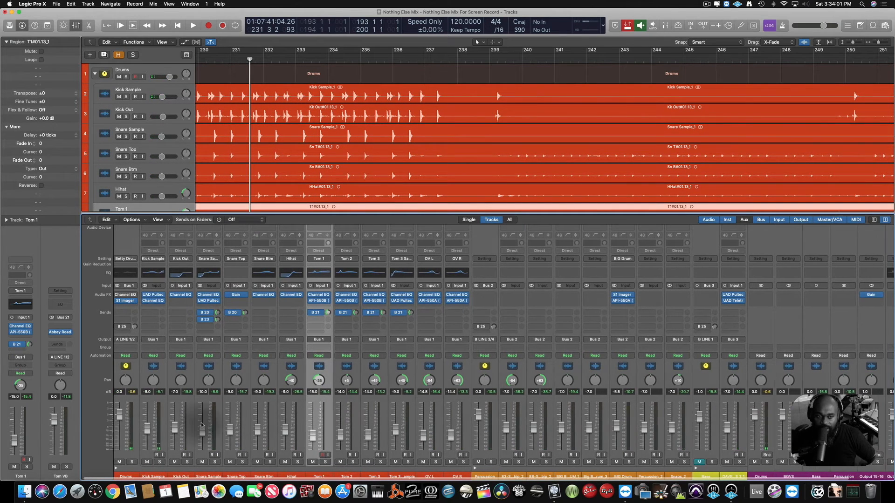
alt+click(116, 468)
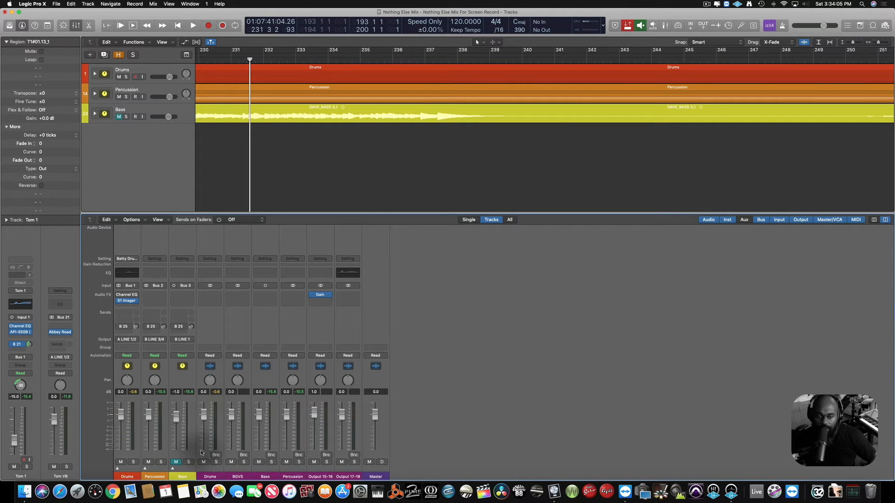
Unmute the Bass stack and turn off Autopunch for the bar 193 to 200 range.
click(176, 462)
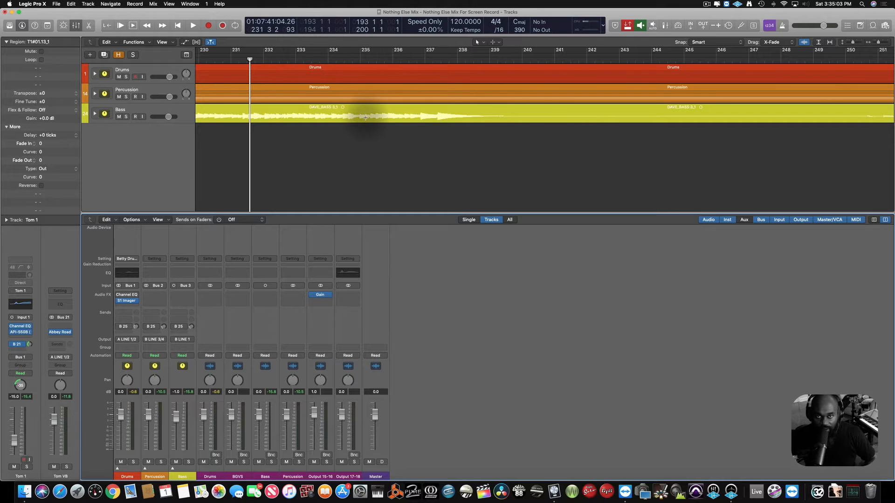
key(z)
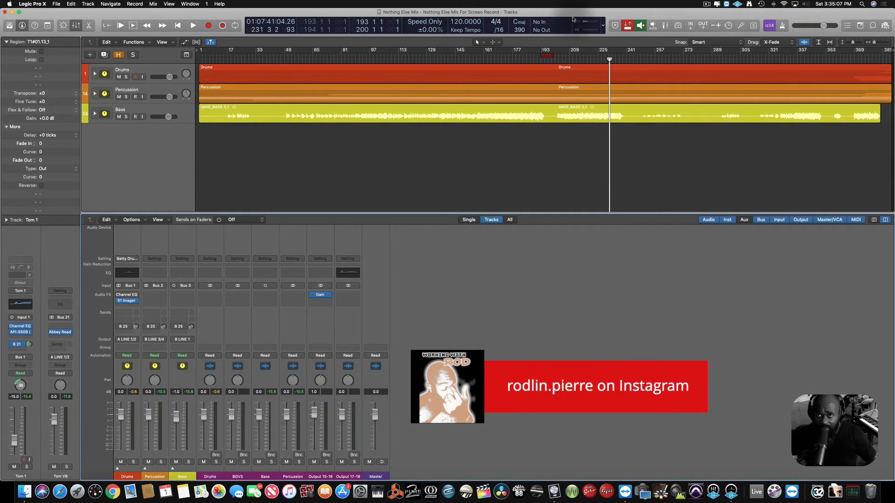
click(627, 26)
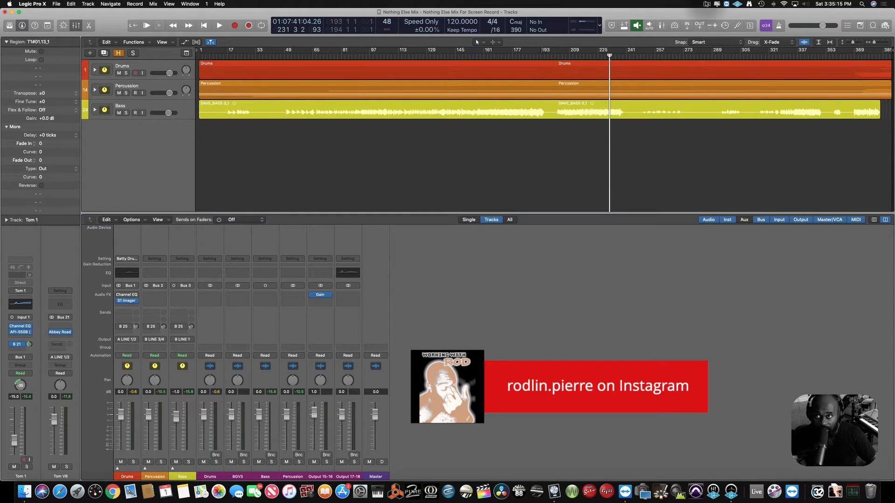
click(708, 4)
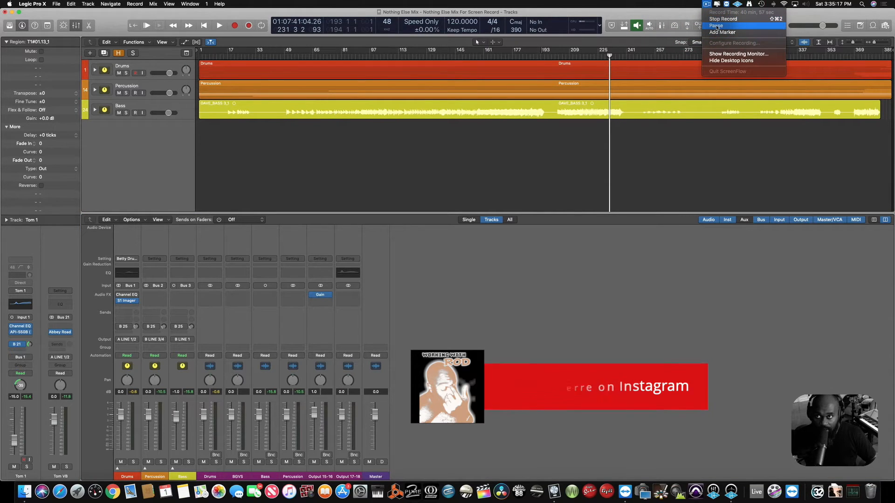